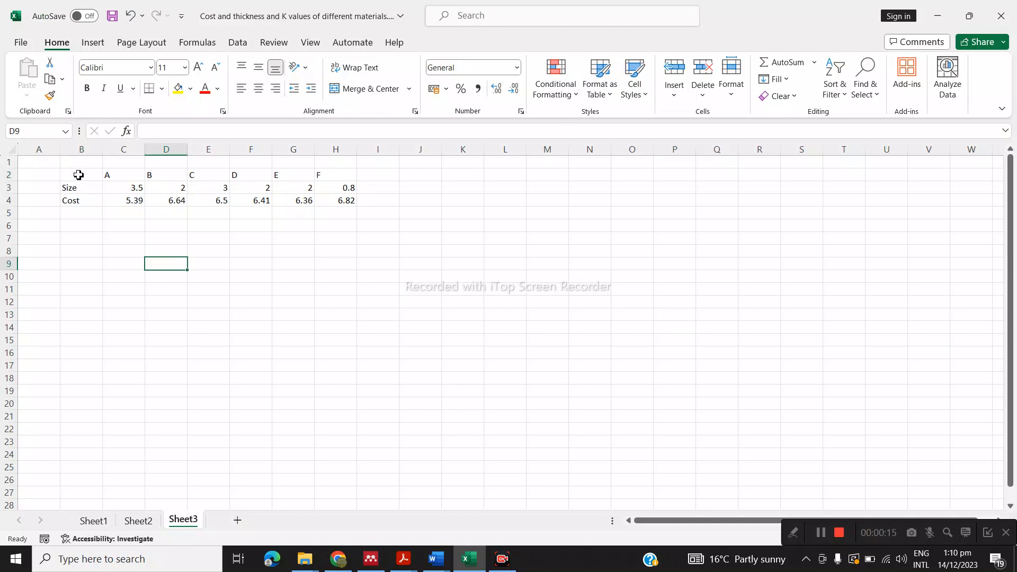
Examine the Size and Cost table and its column headings A to F on Sheet3
left_click_drag(78, 175, 348, 198)
left_click(334, 275)
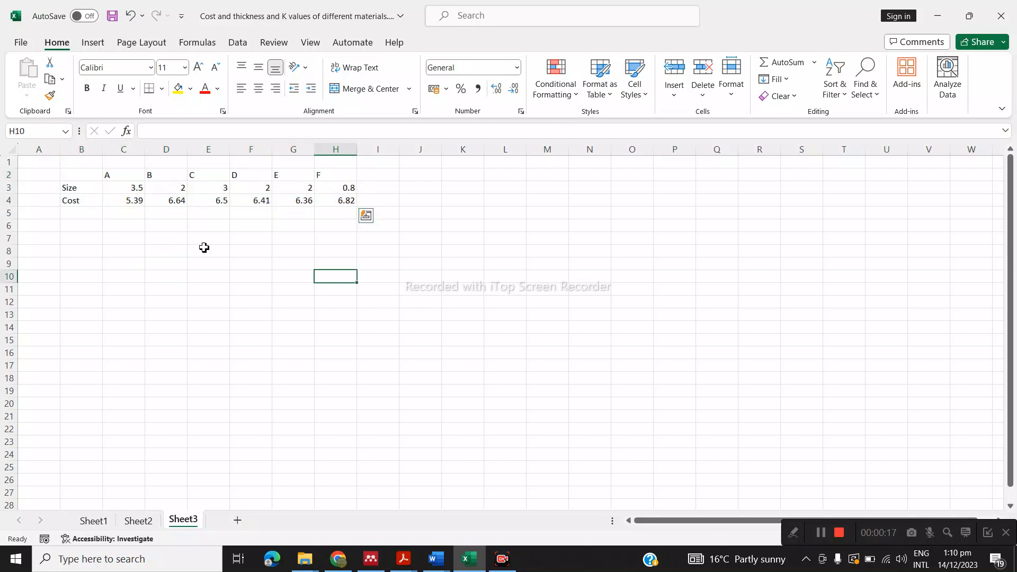
left_click(139, 175)
left_click(154, 176)
left_click(219, 175)
left_click(239, 175)
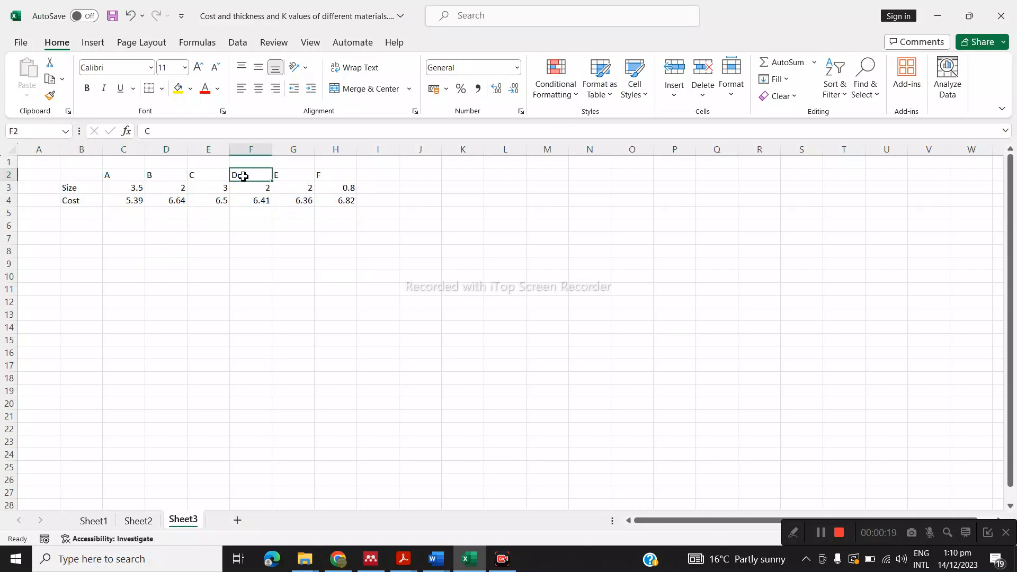
left_click(291, 175)
left_click(334, 175)
left_click(281, 268)
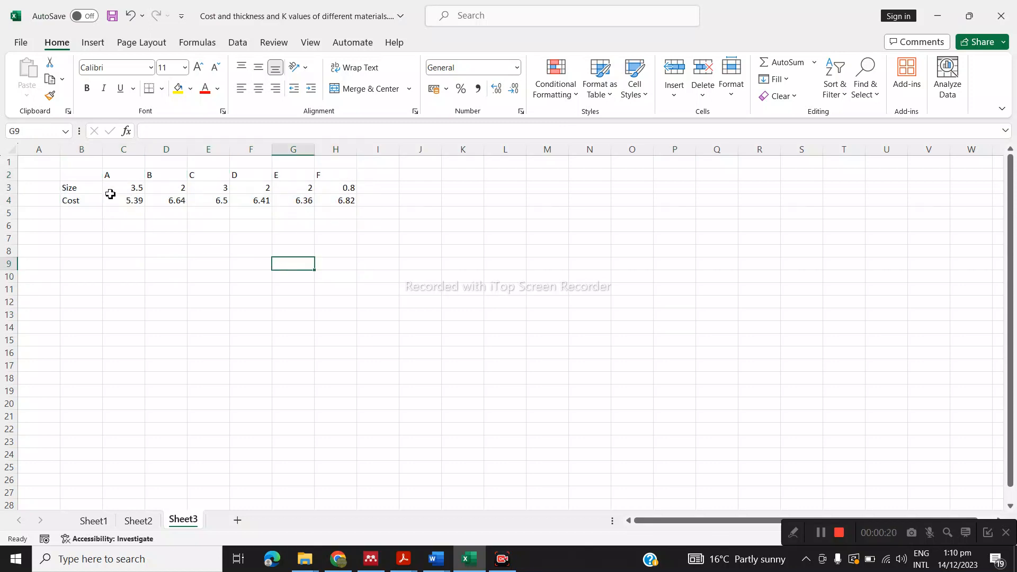
left_click(75, 188)
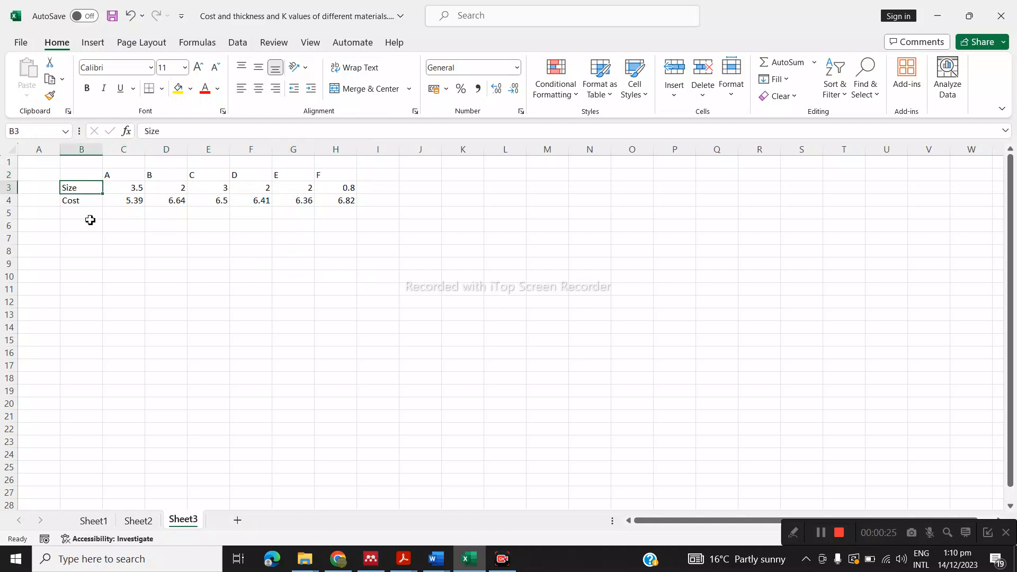
Insert a 2-D clustered column chart from the data in B2:H4 and place it below the table
left_click_drag(82, 175, 343, 205)
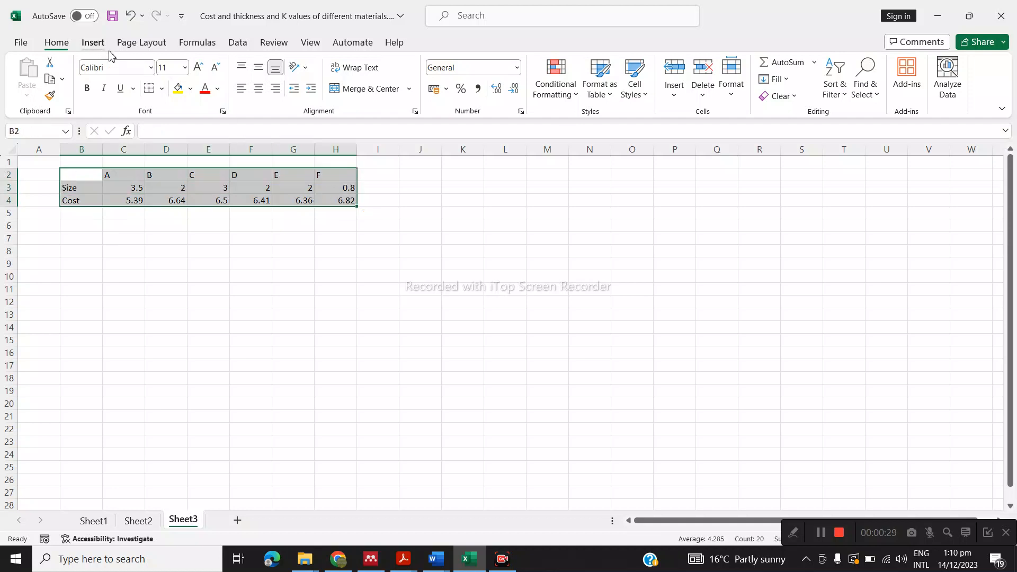
left_click(93, 42)
left_click(400, 63)
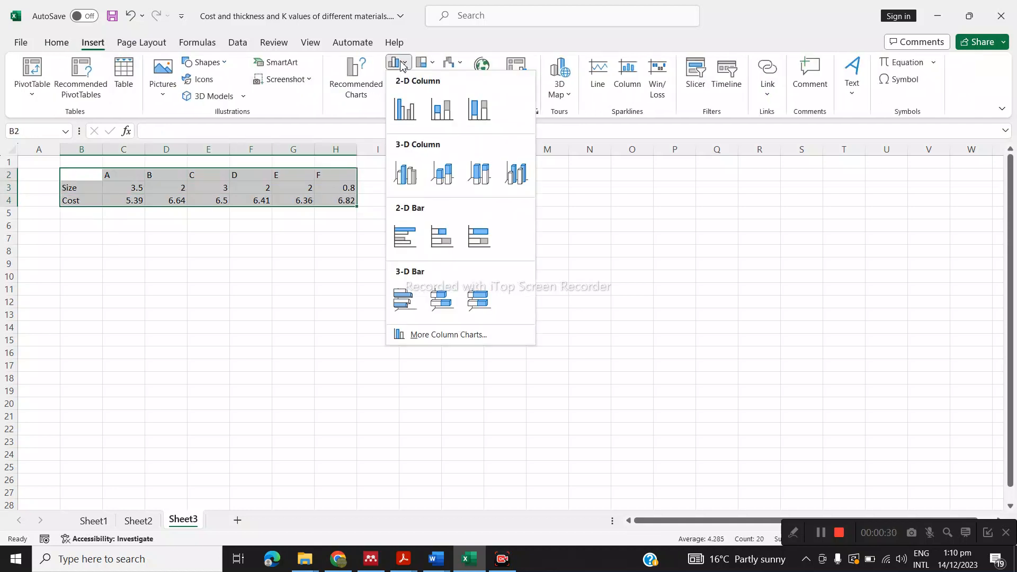
left_click(405, 110)
left_click_drag(427, 260, 335, 256)
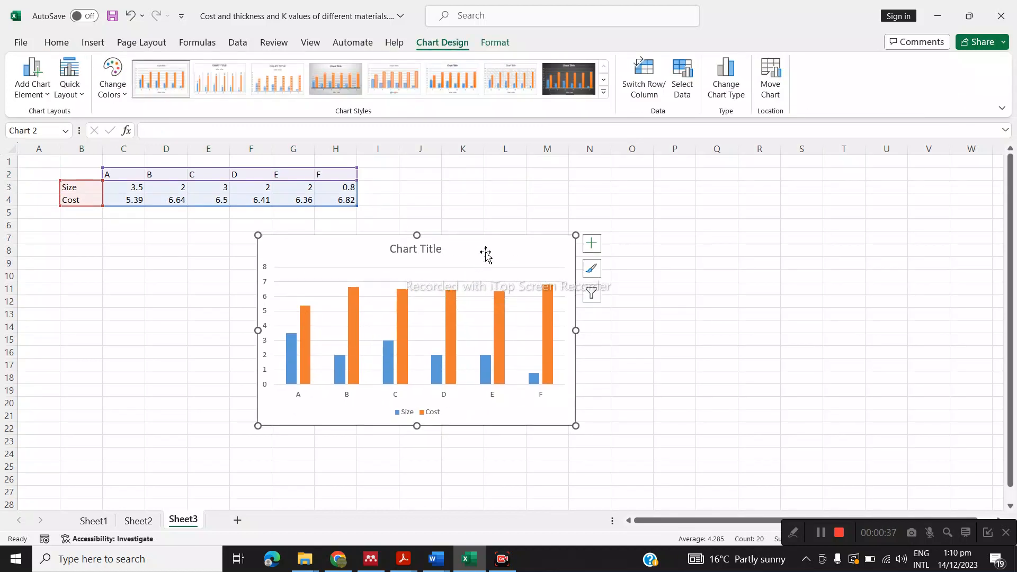
left_click_drag(486, 253, 491, 248)
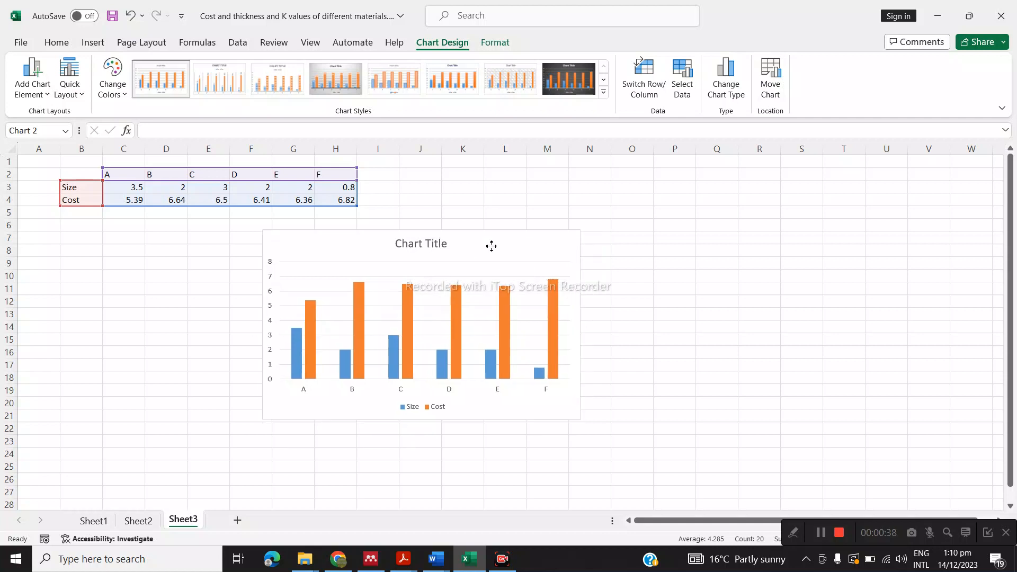
Plot the chart's Cost series on the secondary axis
left_click(457, 311)
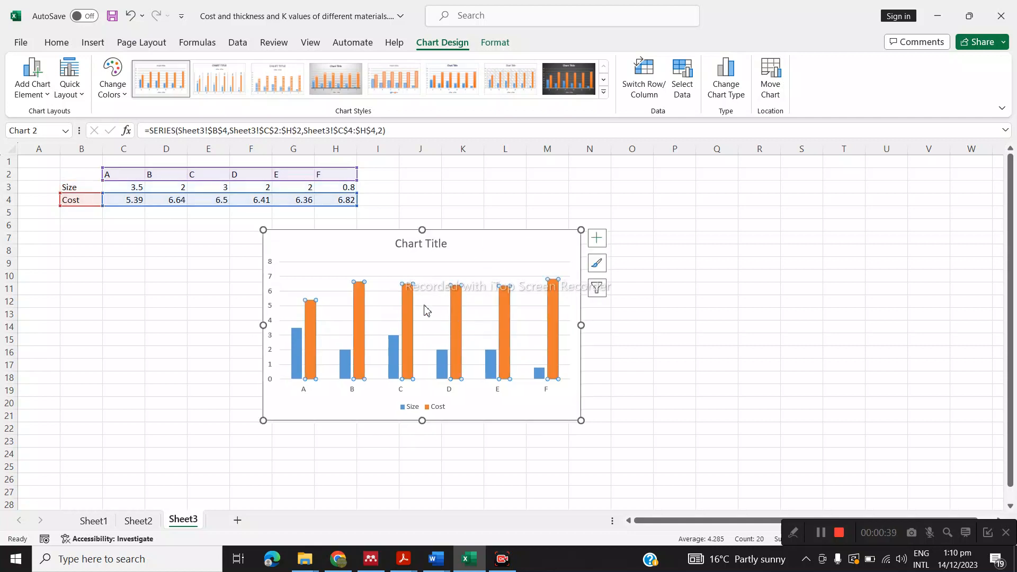
double_click(455, 313)
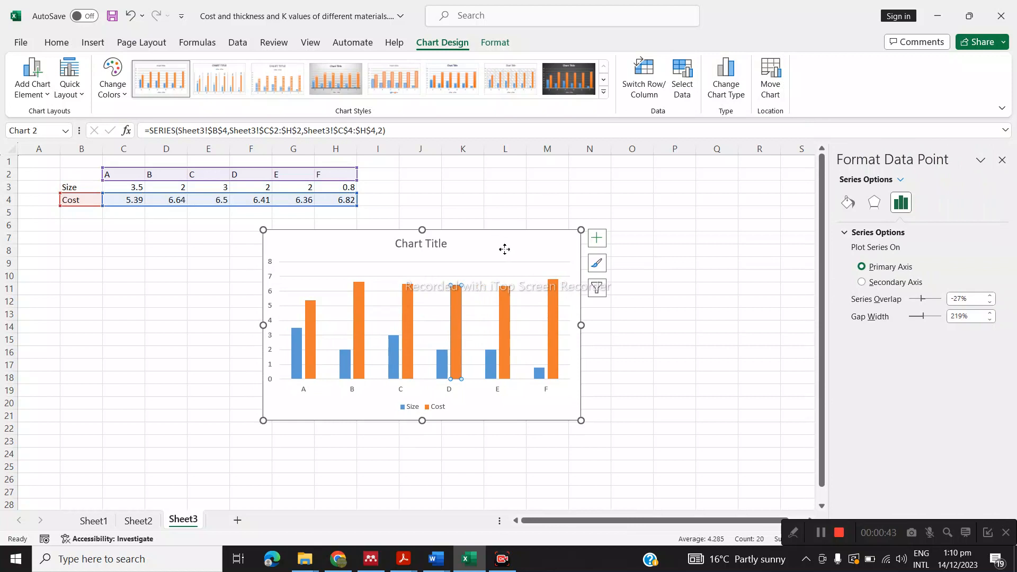
left_click(504, 249)
left_click(456, 314)
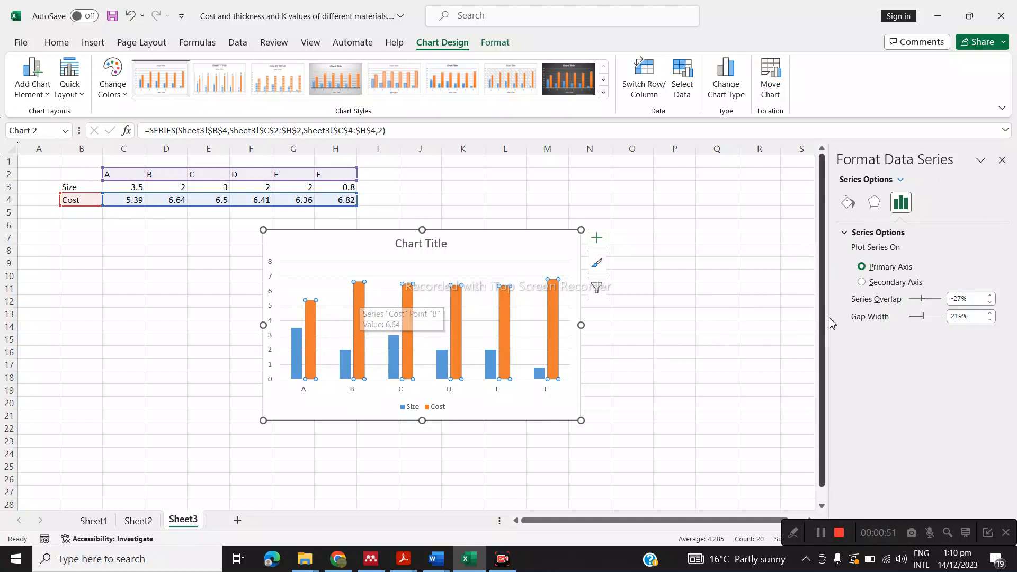
left_click(862, 282)
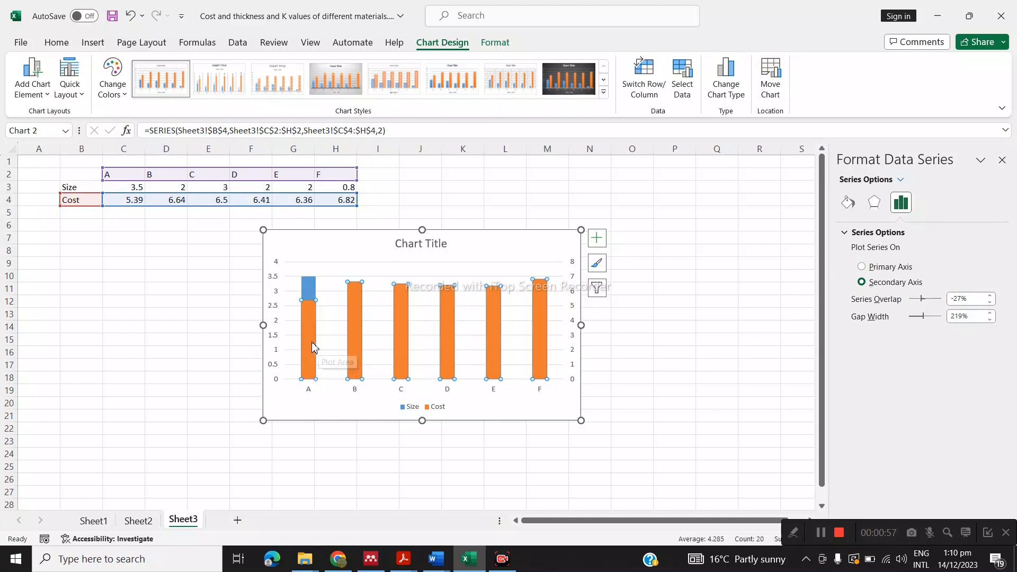
Swap the chart's rows and columns so A to F become the series, and move the chart clear of the data
mouse_move(318, 358)
left_click(307, 286)
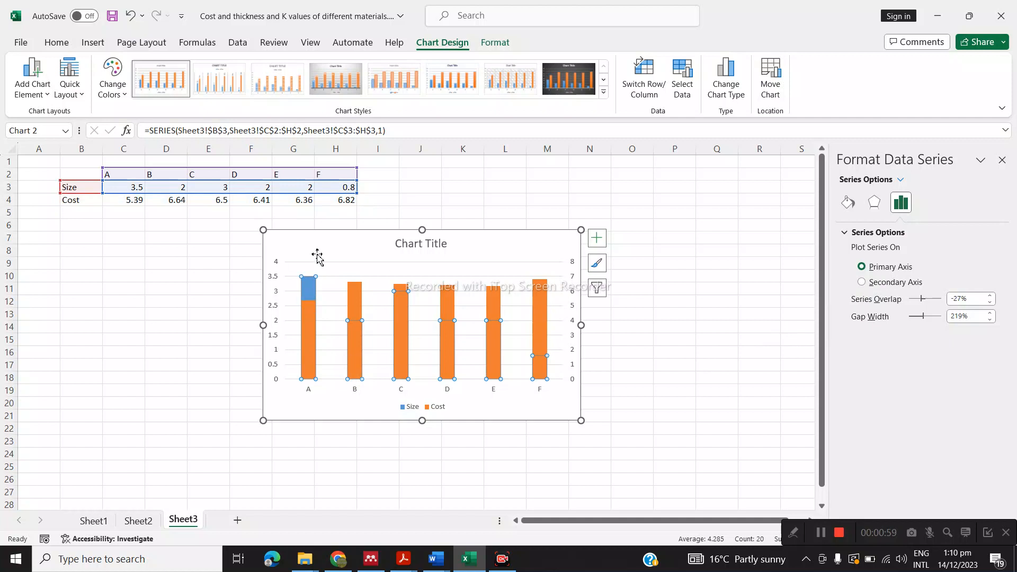
left_click(306, 333)
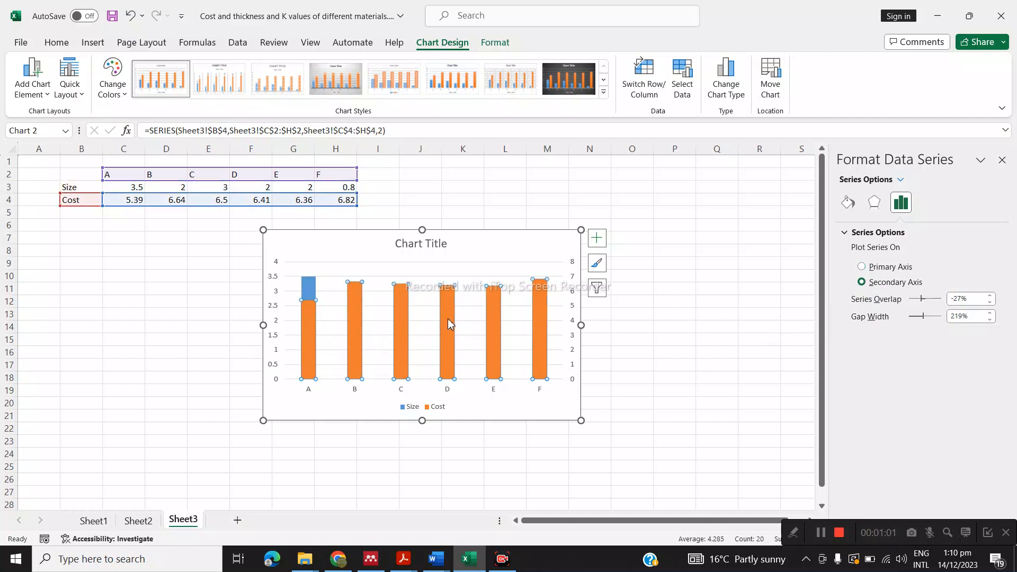
mouse_move(451, 331)
left_click(644, 87)
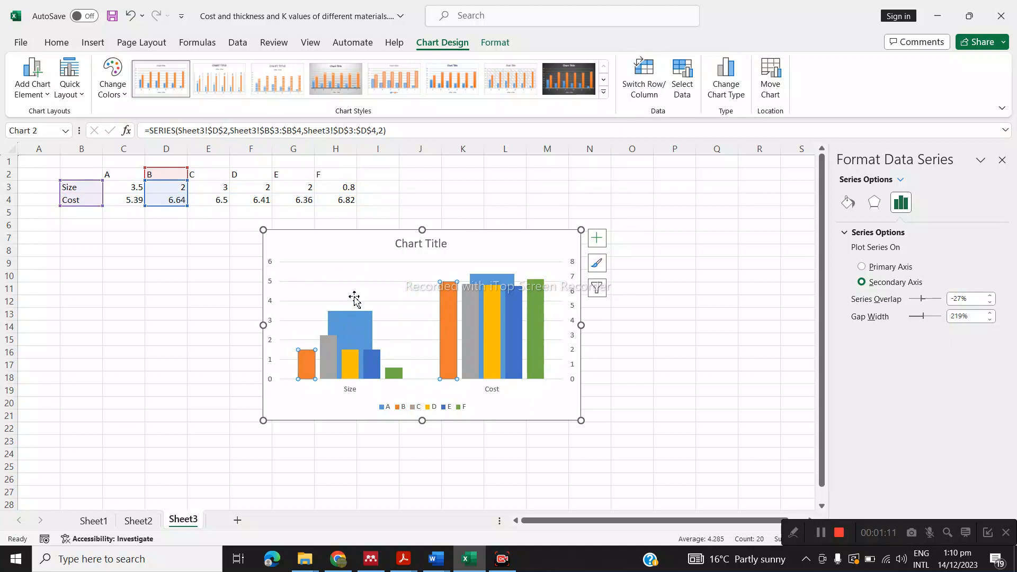
left_click_drag(349, 252, 446, 249)
mouse_move(404, 377)
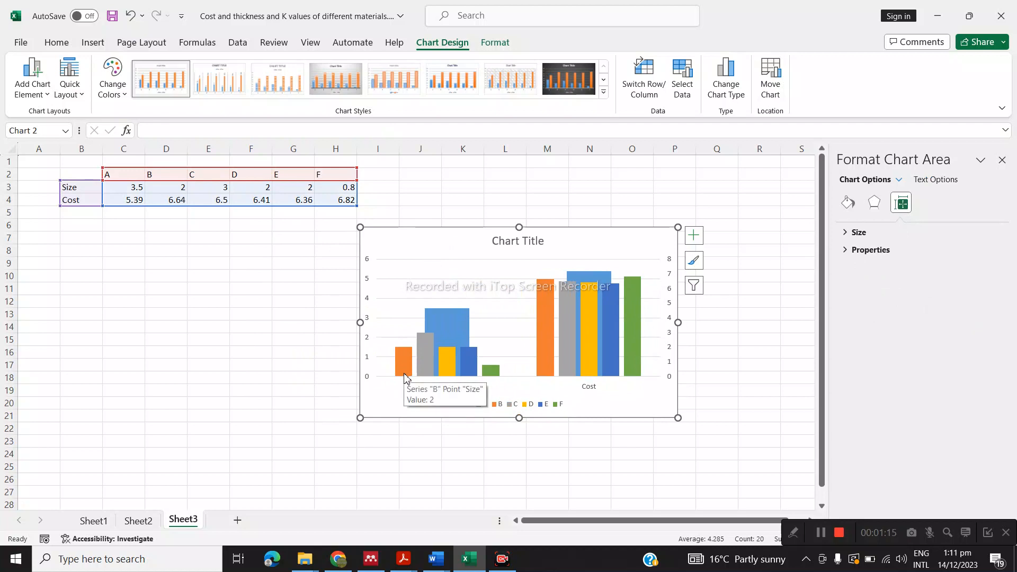
left_click(451, 328)
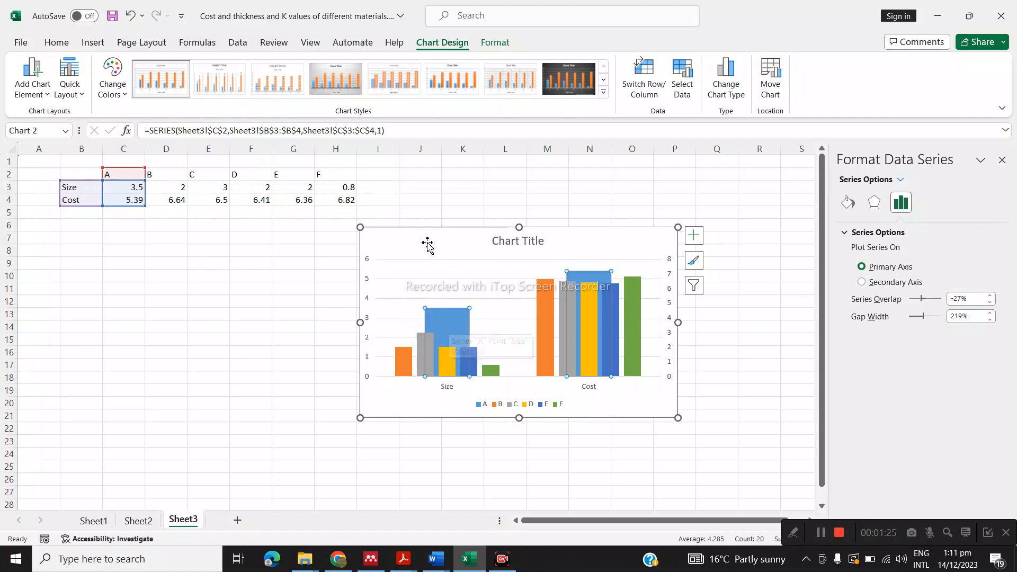
left_click_drag(427, 245, 472, 272)
Delete the column chart from Sheet3
left_click(288, 240)
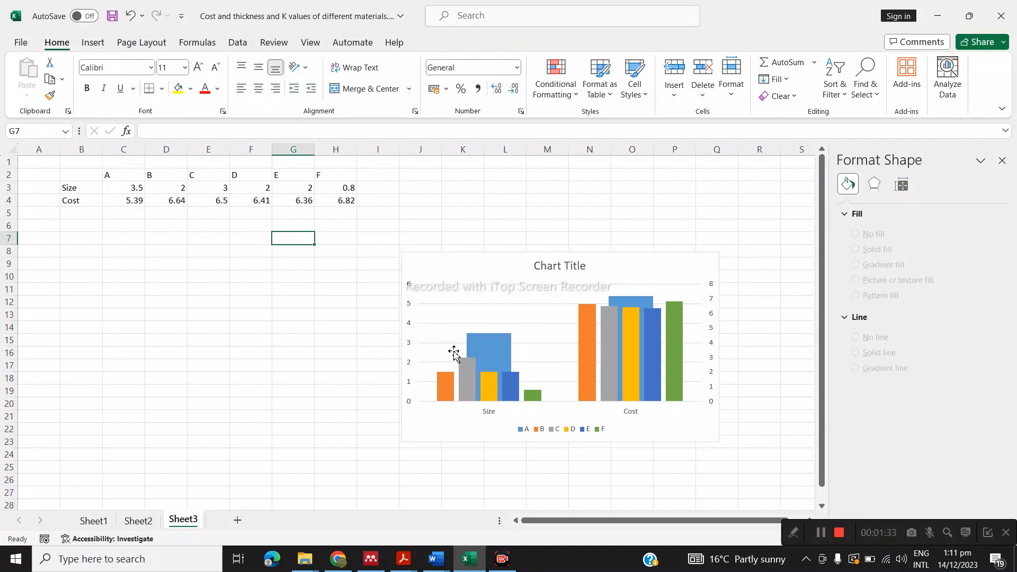
left_click_drag(463, 269, 452, 262)
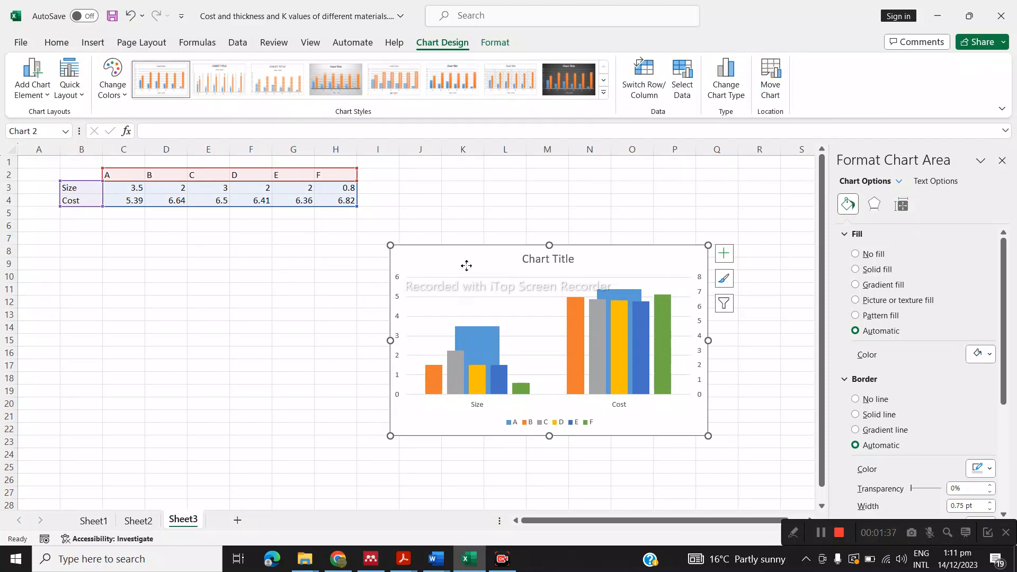
left_click_drag(466, 265, 468, 261)
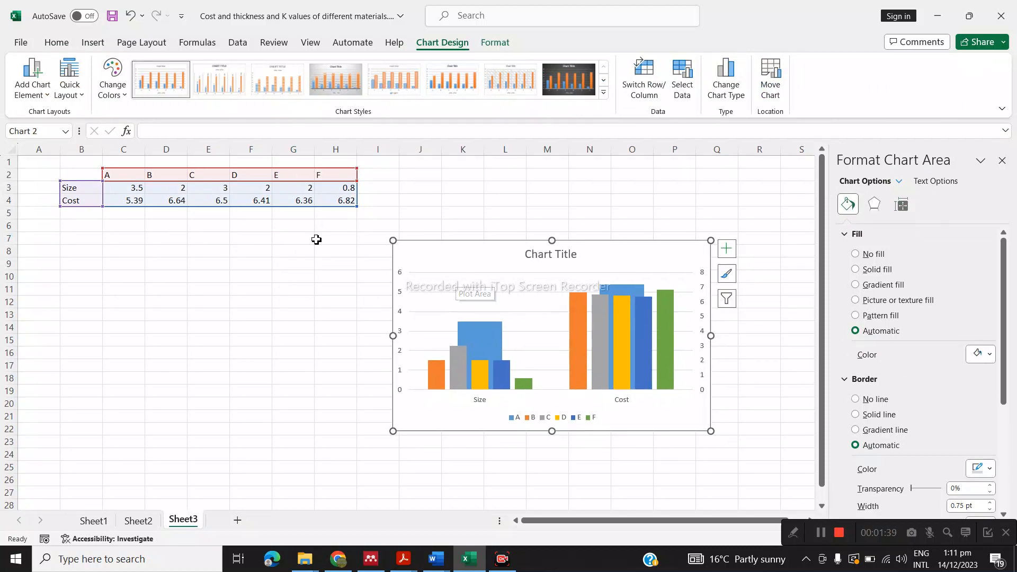
left_click_drag(438, 254, 427, 252)
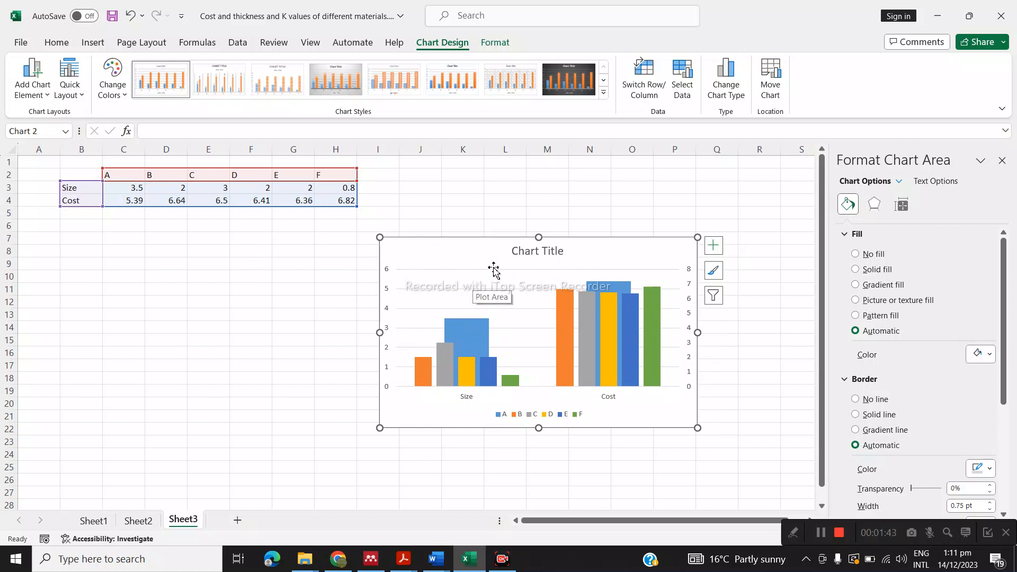
key("Delete")
left_click(368, 260)
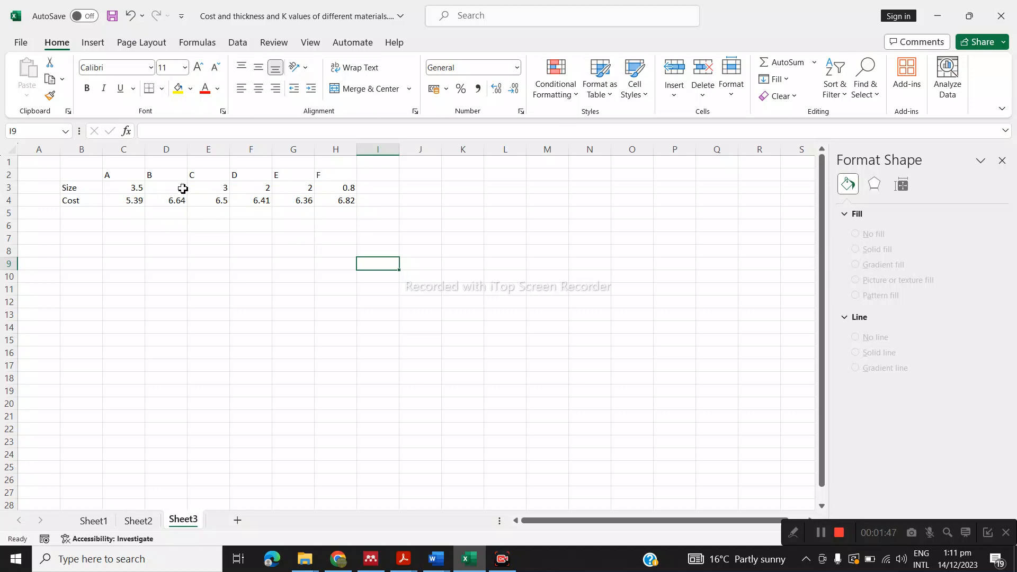
Insert blank cells at E2:G4, shifting the C to F data right to leave three empty columns after B
left_click_drag(204, 176, 283, 200)
right_click(252, 193)
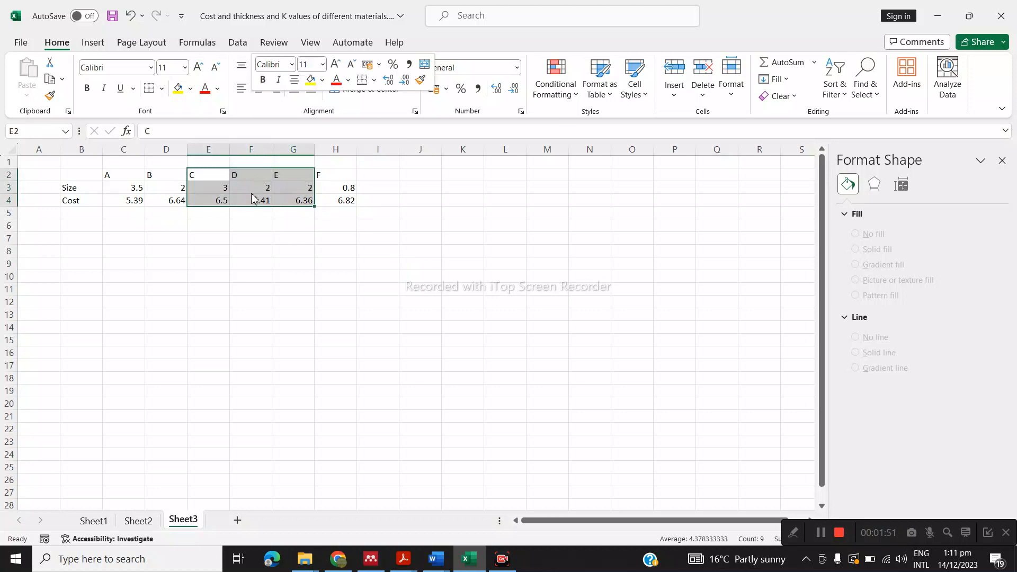
left_click(296, 257)
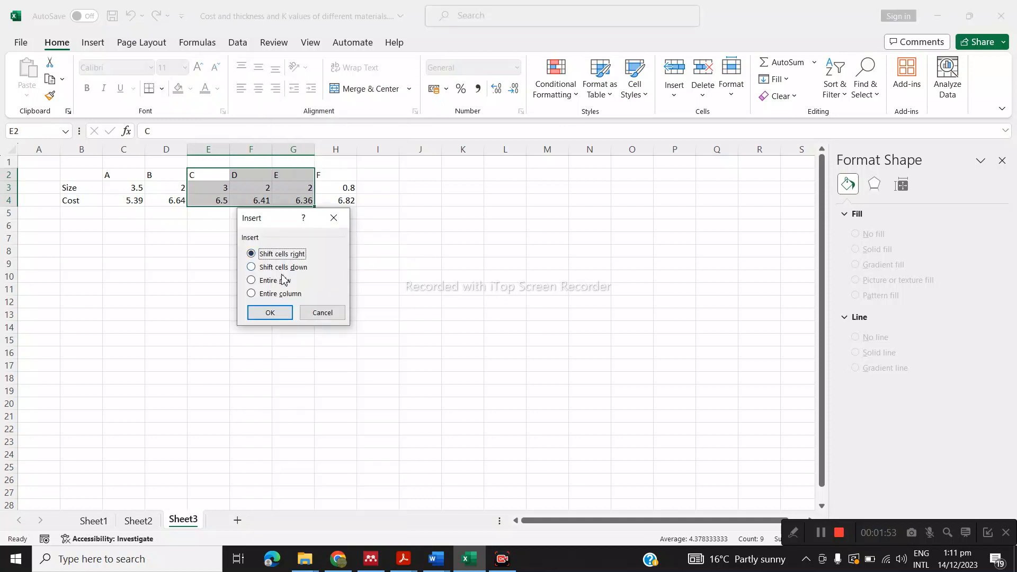
left_click(269, 311)
left_click(350, 279)
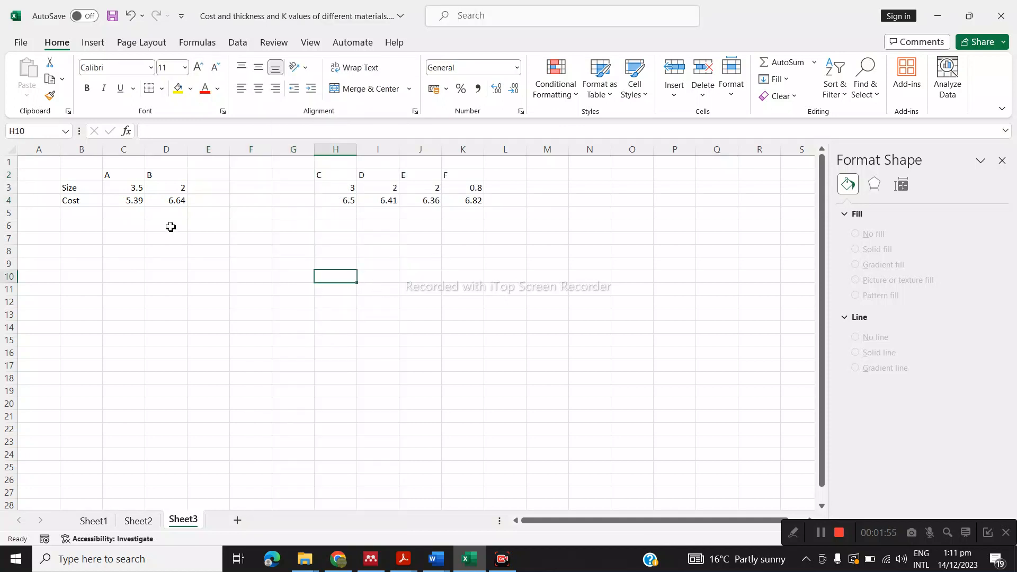
Insert a 2-D clustered column chart from the range B1:K4, including the blank columns
left_click_drag(82, 162, 472, 201)
left_click(92, 43)
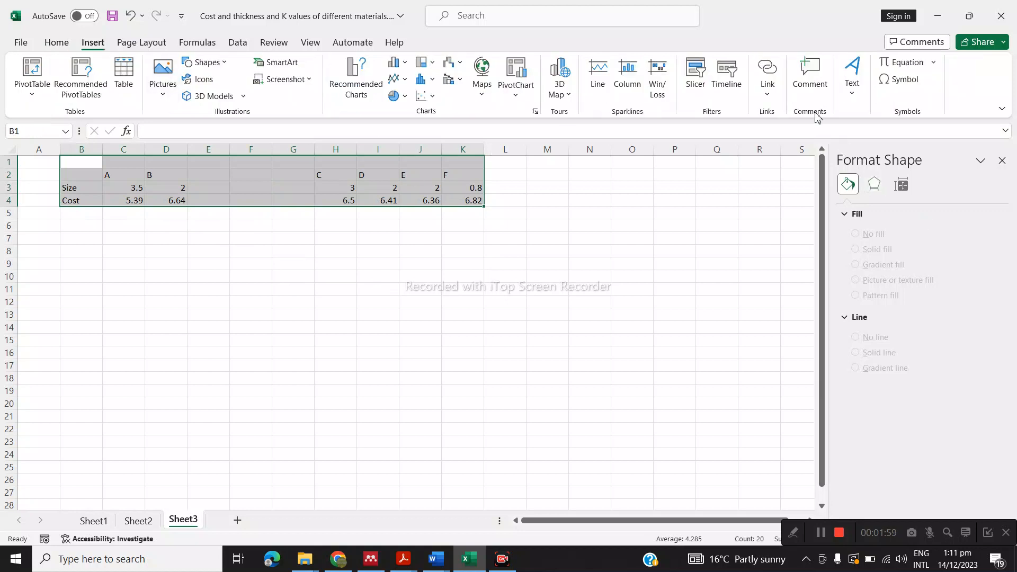
left_click(395, 63)
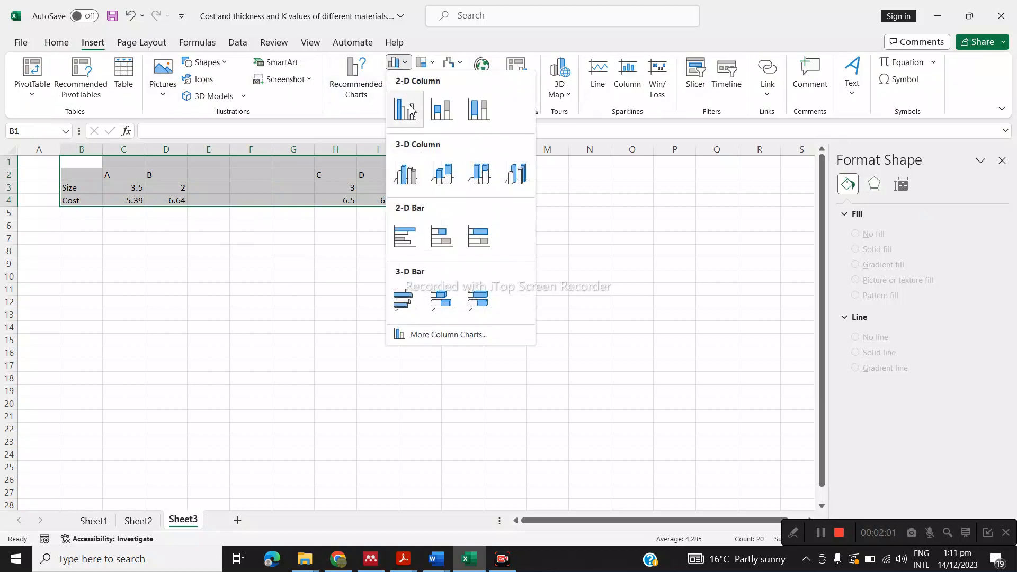
left_click(405, 109)
Plot the new chart's Cost series on the secondary axis, swap its rows and columns, and move the chart up slightly
left_click(328, 317)
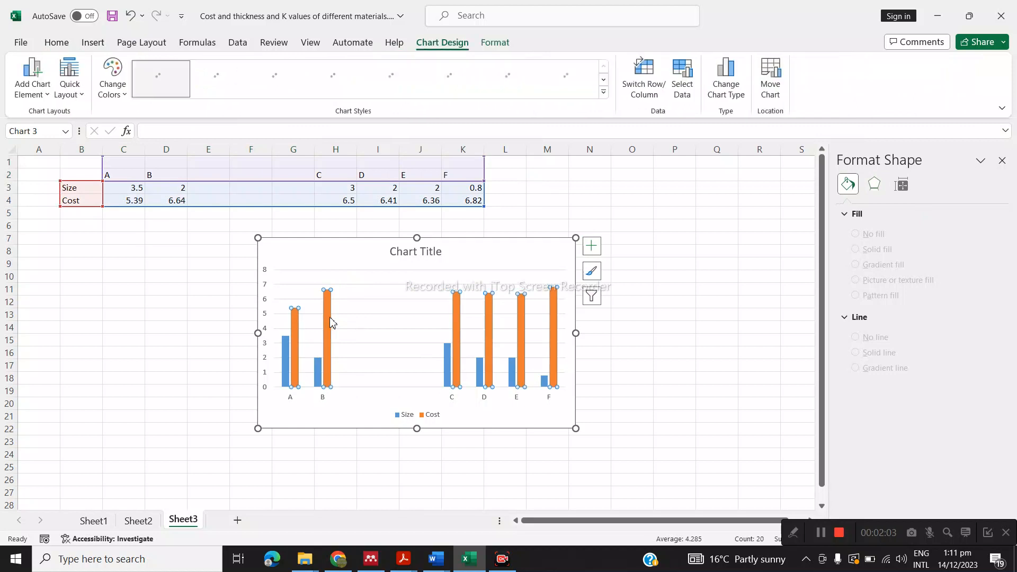
left_click(873, 285)
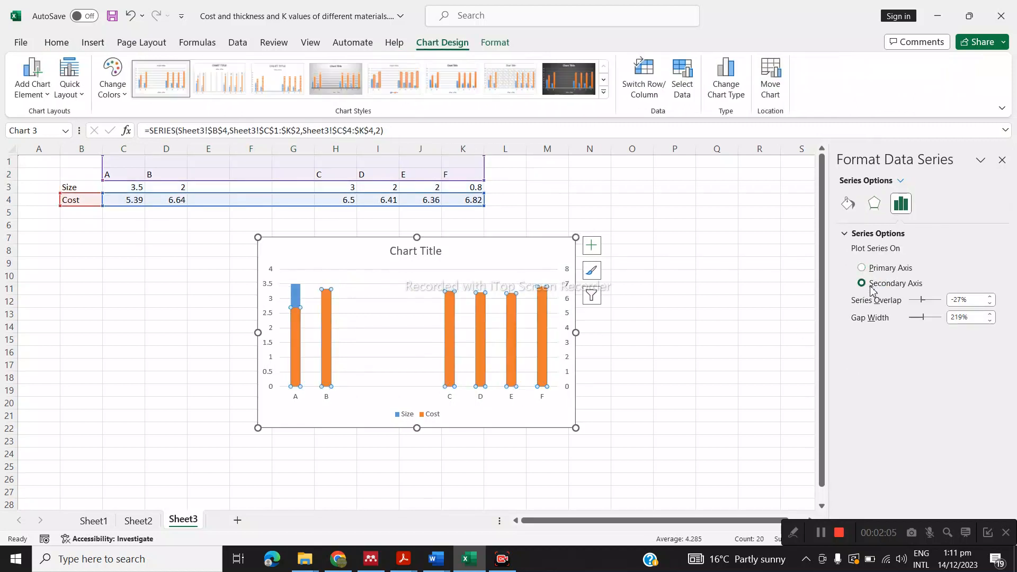
left_click(649, 77)
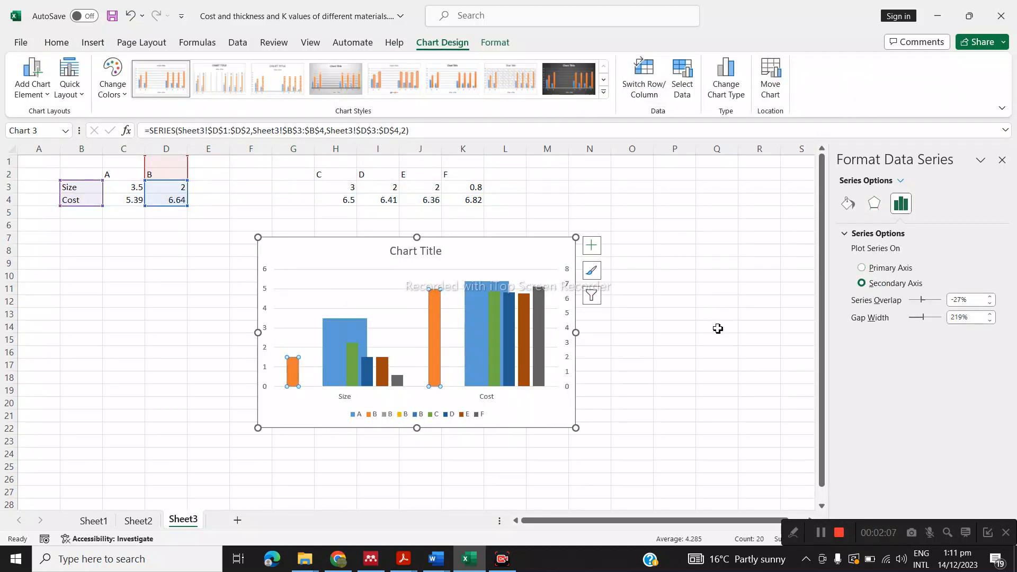
left_click_drag(476, 259, 482, 256)
left_click(482, 256)
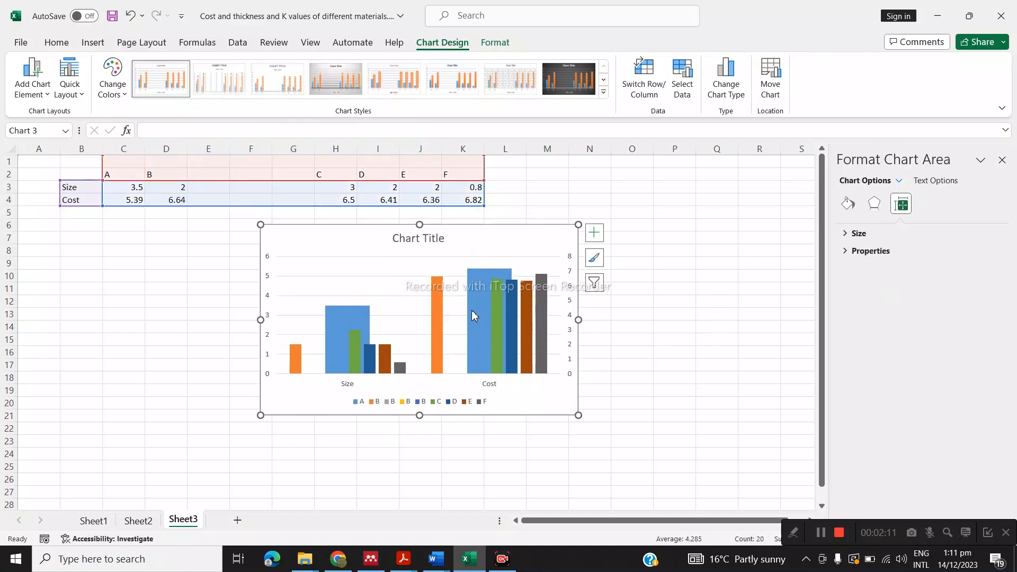
Plot the first blank "B" series, which takes its values from E3:E4, on the primary axis
left_click(338, 316)
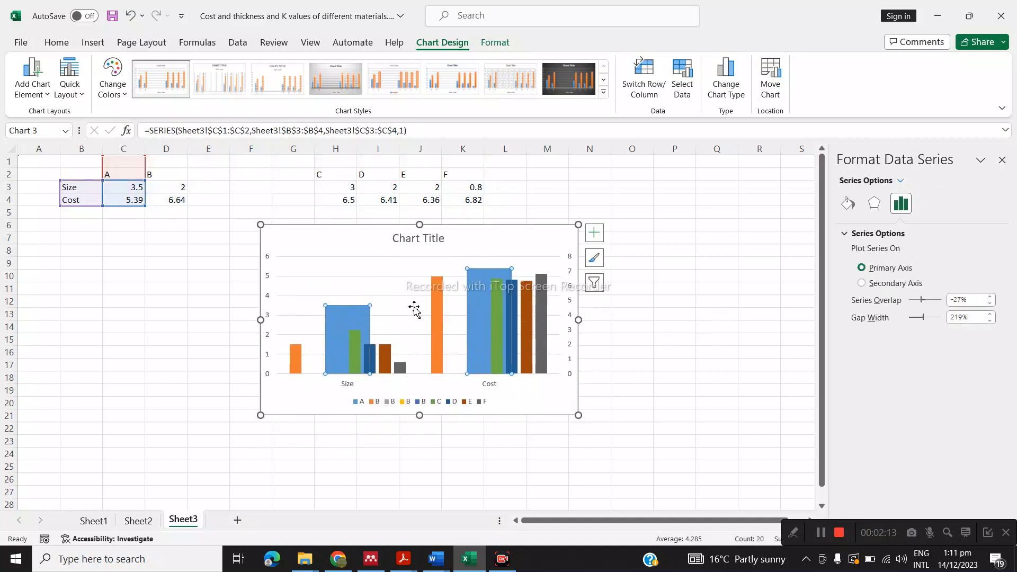
left_click(348, 244)
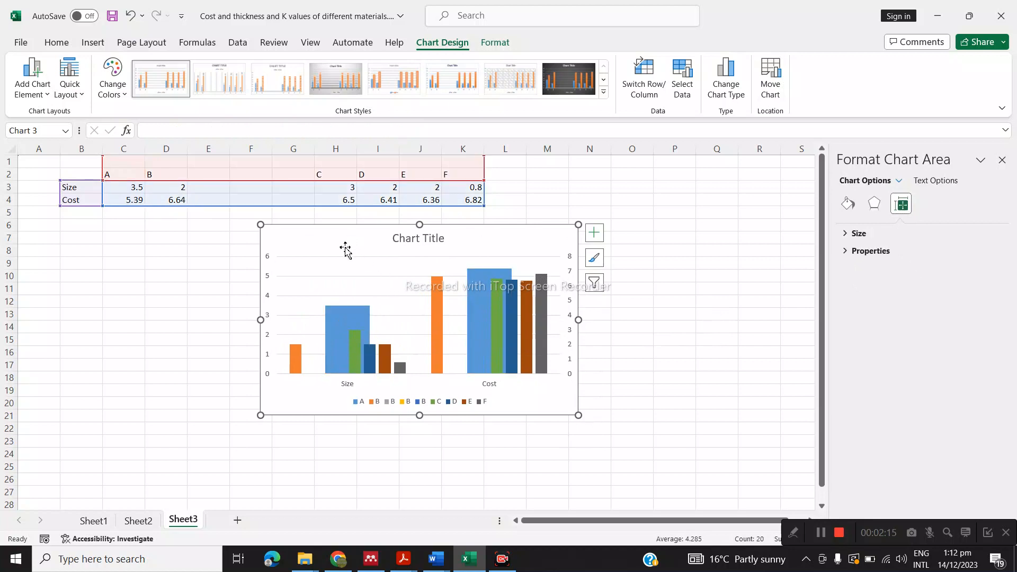
left_click(497, 45)
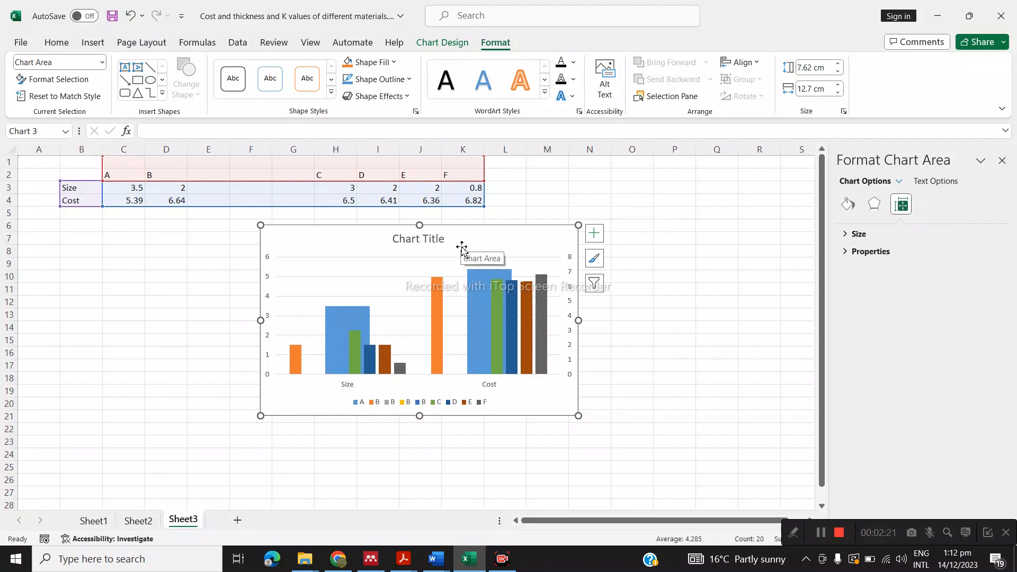
left_click(102, 63)
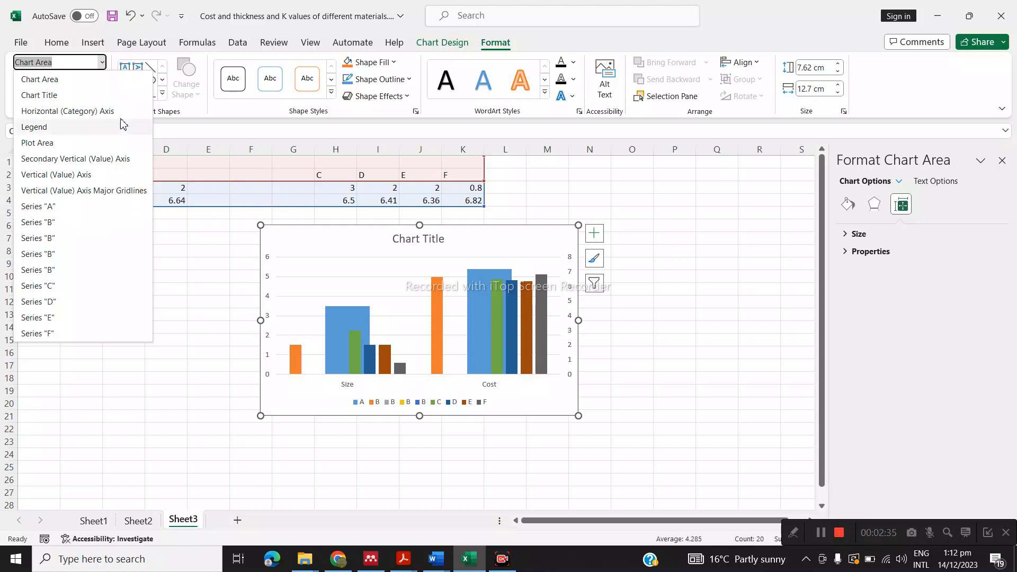
left_click(211, 244)
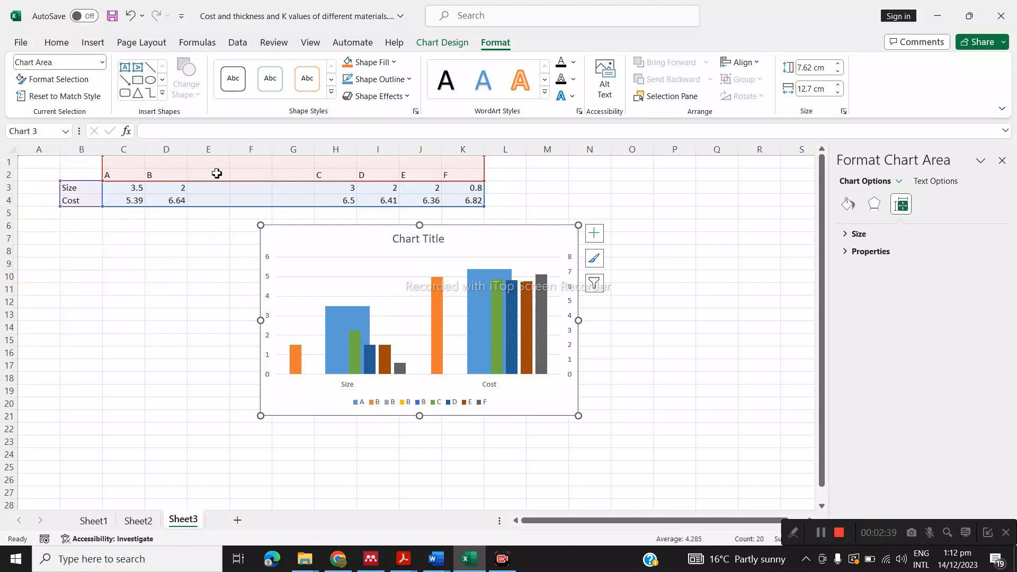
left_click(102, 63)
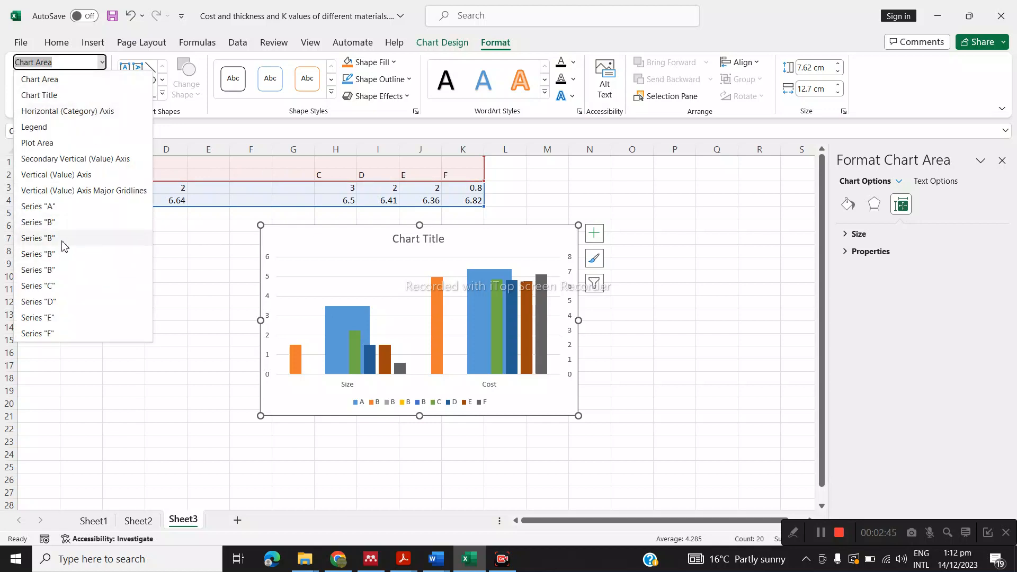
left_click(66, 243)
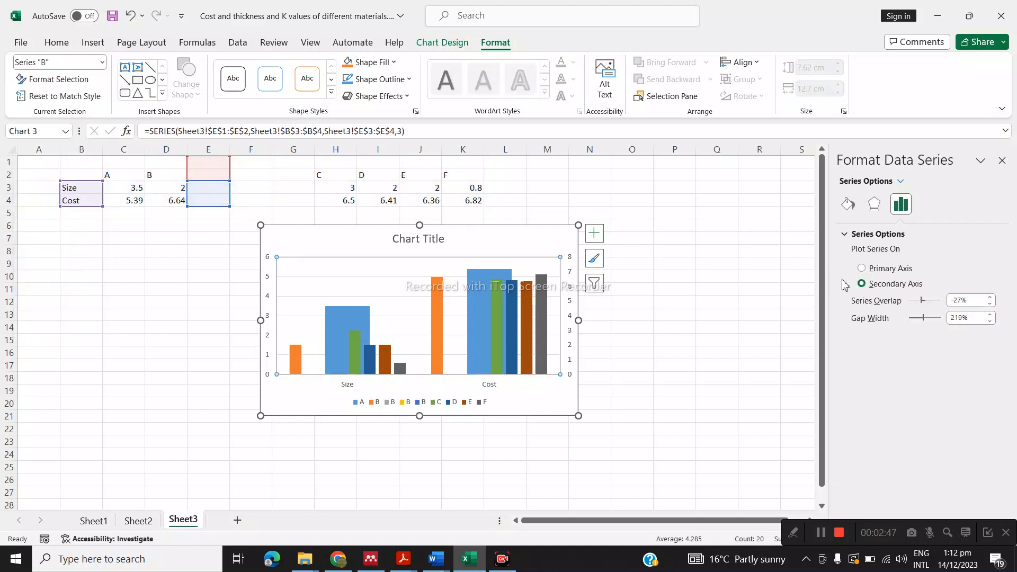
left_click(873, 269)
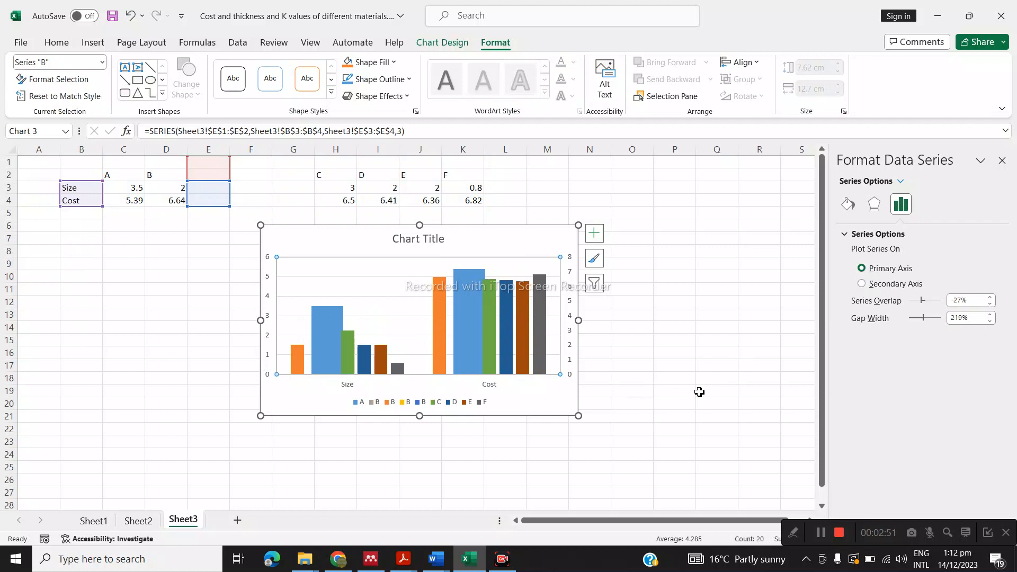
Move the chart slightly left and return series A to the primary axis
left_click_drag(512, 233, 501, 234)
left_click(458, 313)
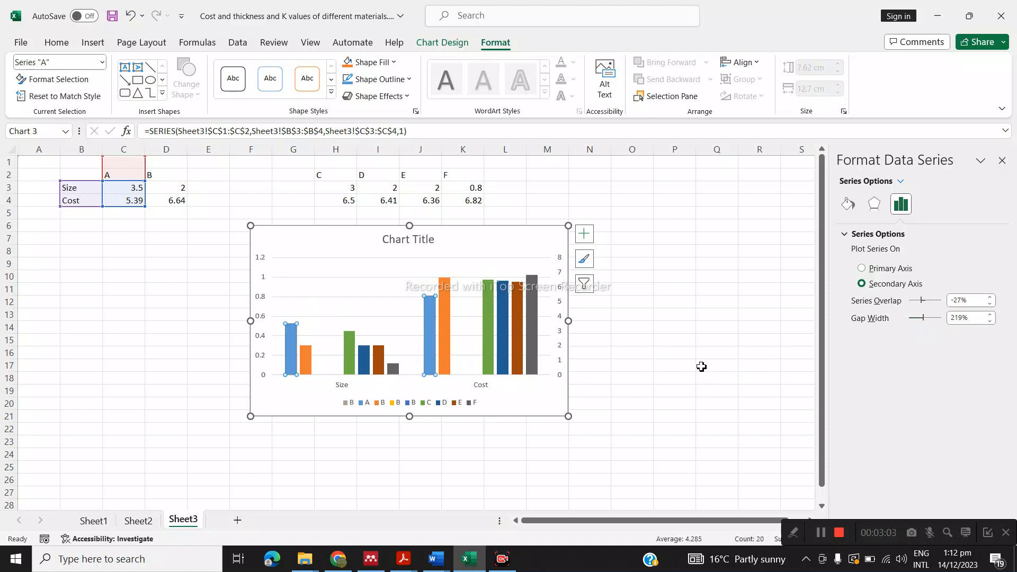
left_click(862, 269)
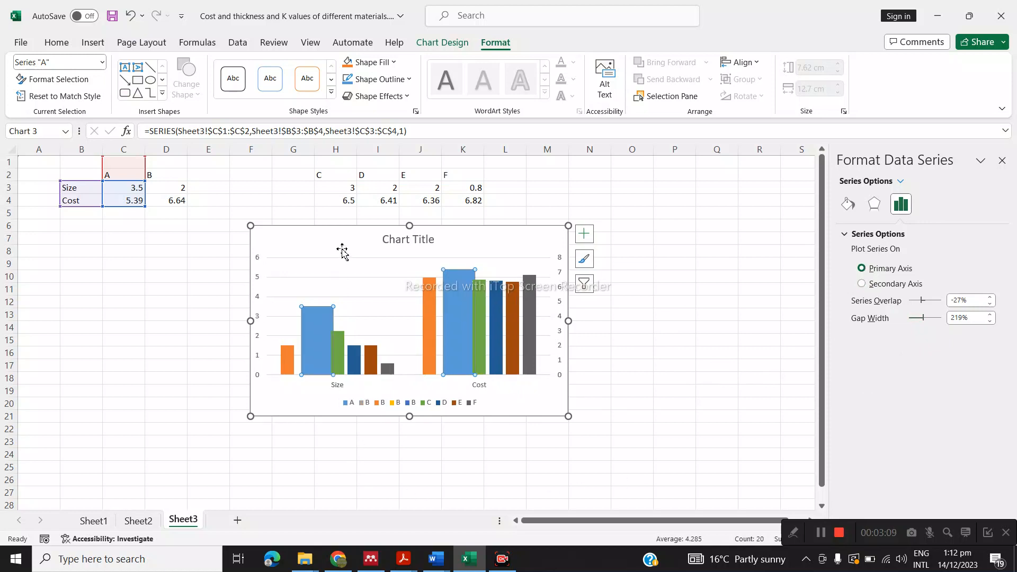
Set series A's gap width to 500% and its series overlap to -100%
left_click_drag(341, 238, 332, 236)
left_click(447, 323)
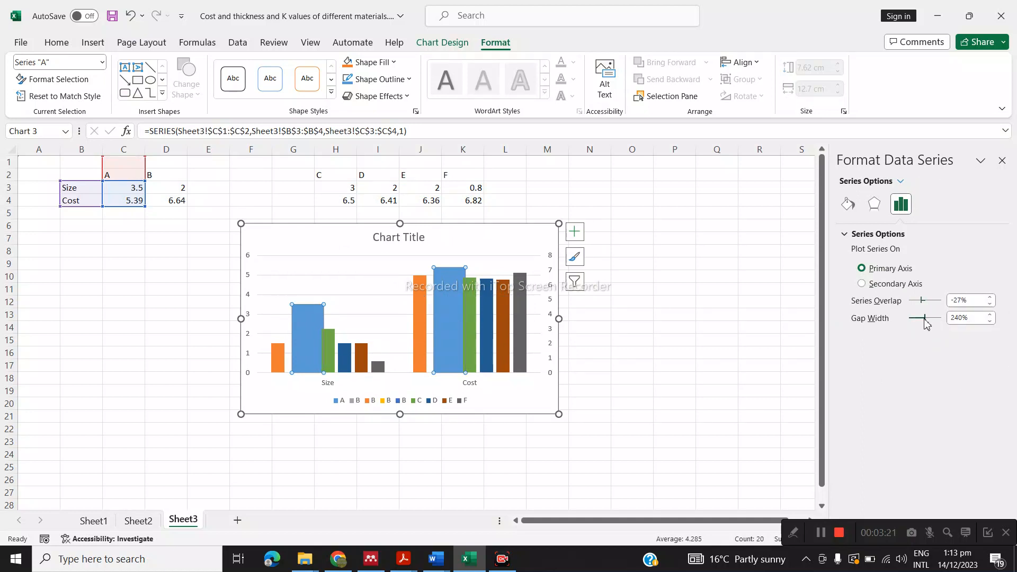
left_click_drag(925, 324, 956, 329)
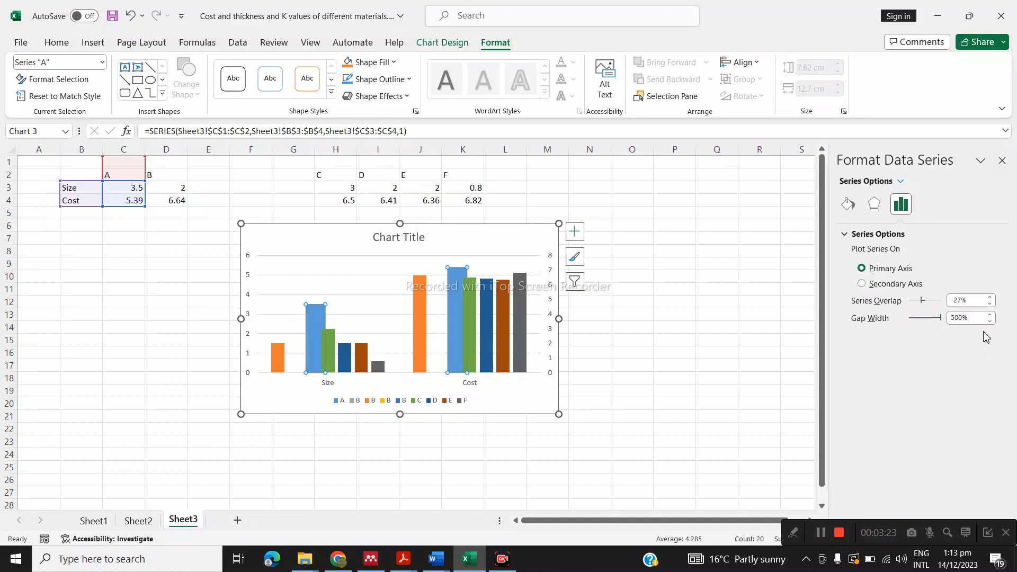
left_click(926, 318)
left_click(988, 314)
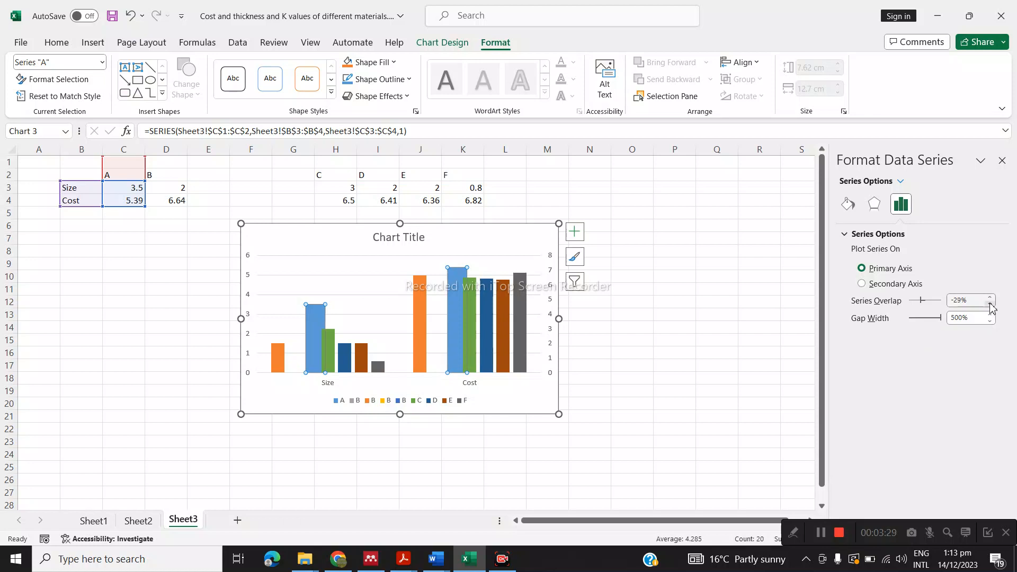
left_click_drag(989, 305, 990, 305)
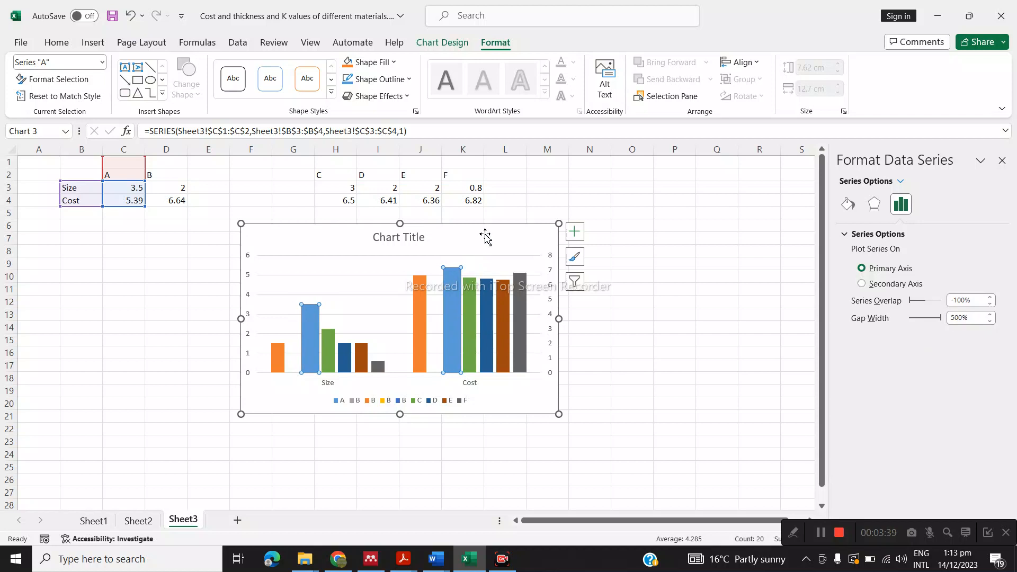
Move the chart right and plot the last blank "B" series, from G3:G4, on the primary axis
left_click_drag(484, 233, 538, 227)
left_click(508, 286)
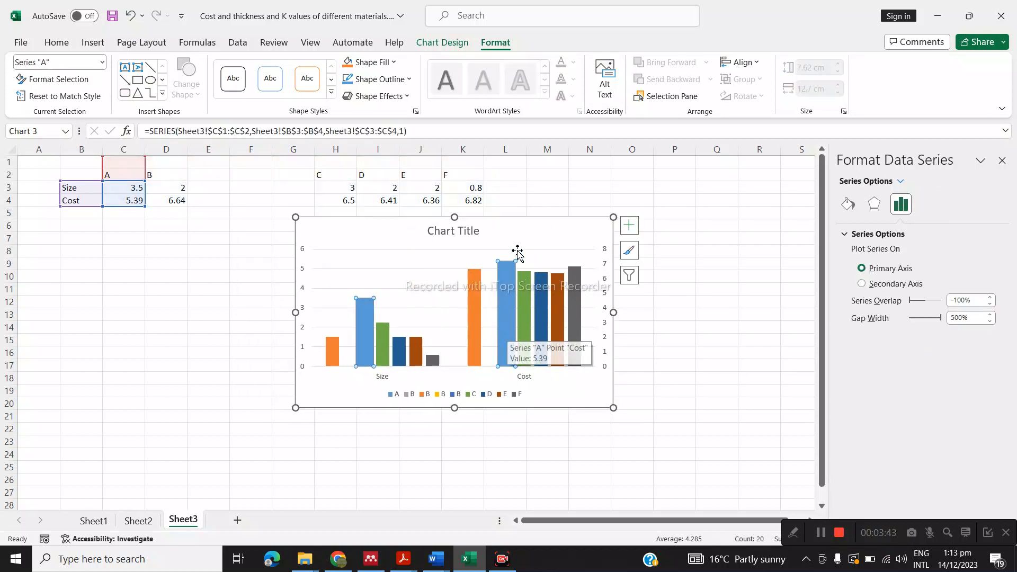
left_click(544, 236)
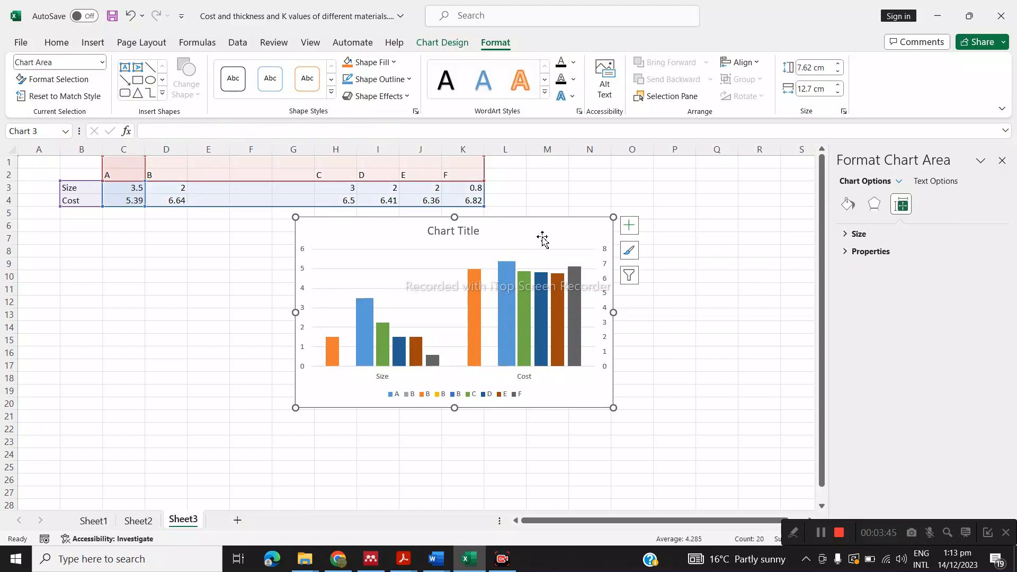
left_click(103, 63)
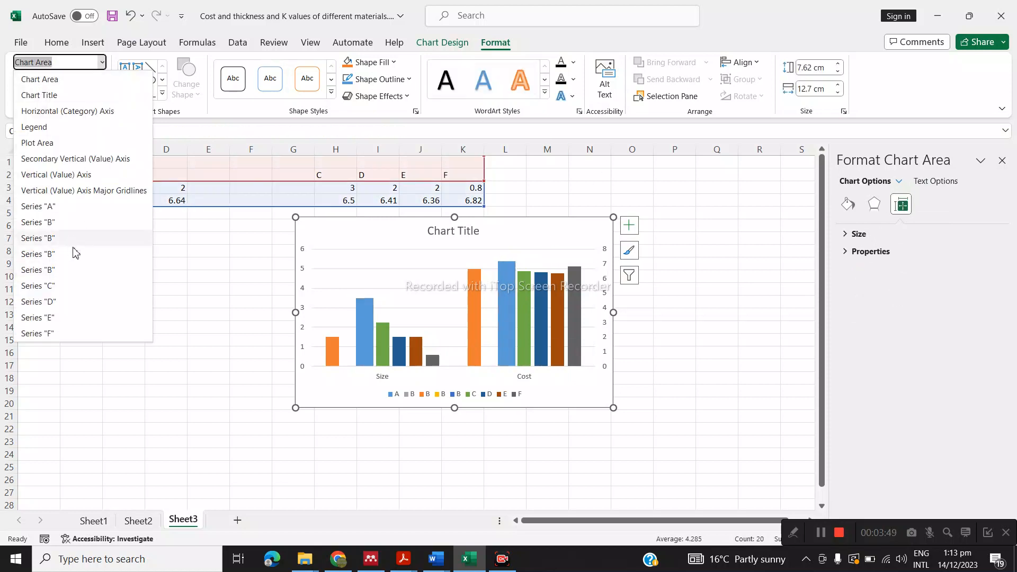
left_click(63, 270)
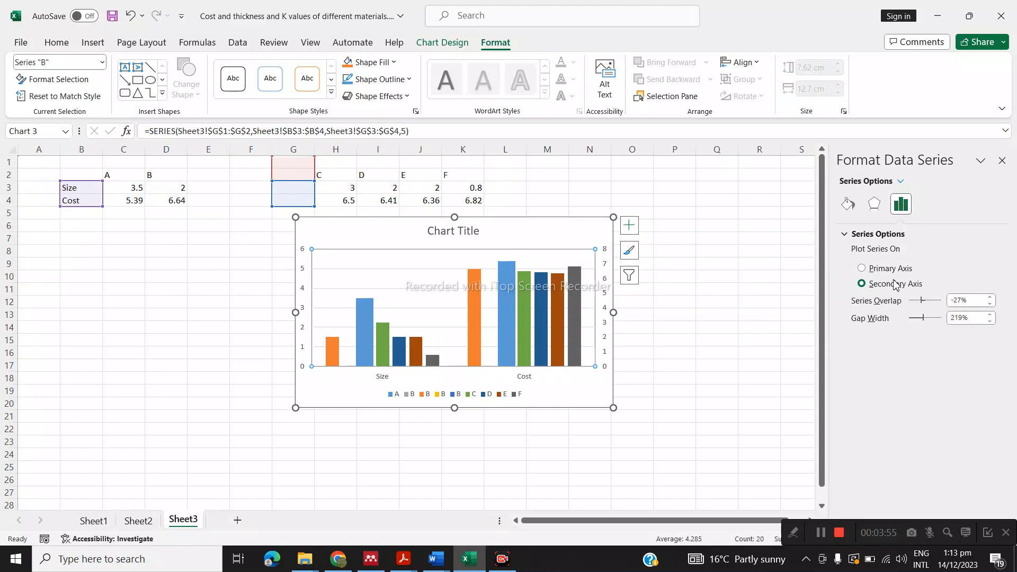
left_click(863, 268)
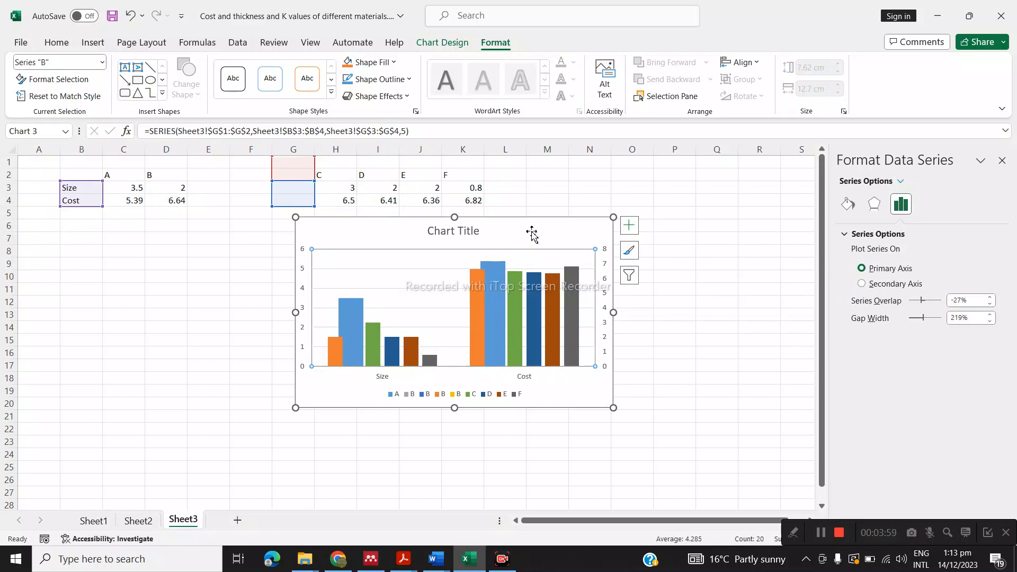
Set series A's gap width to 500% and series overlap to about -93%, and move the chart left and slightly down
left_click_drag(531, 231, 500, 234)
left_click(464, 287)
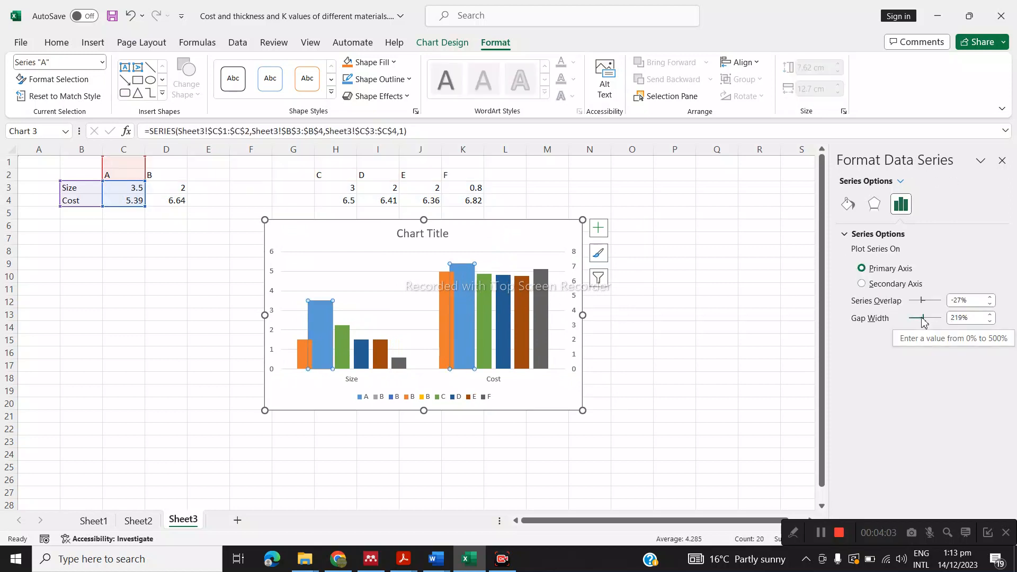
left_click_drag(923, 319, 946, 320)
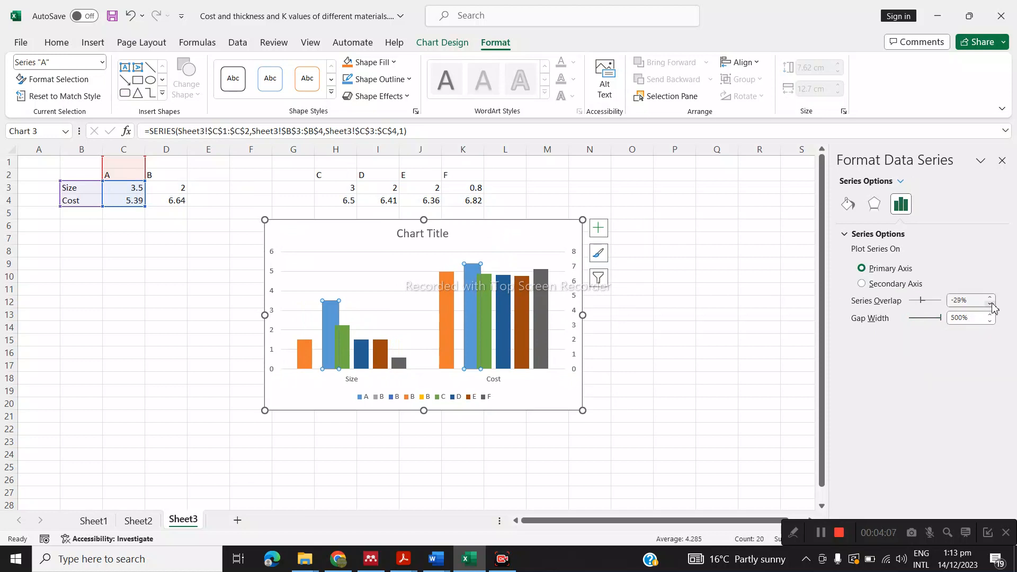
left_click_drag(990, 305, 990, 305)
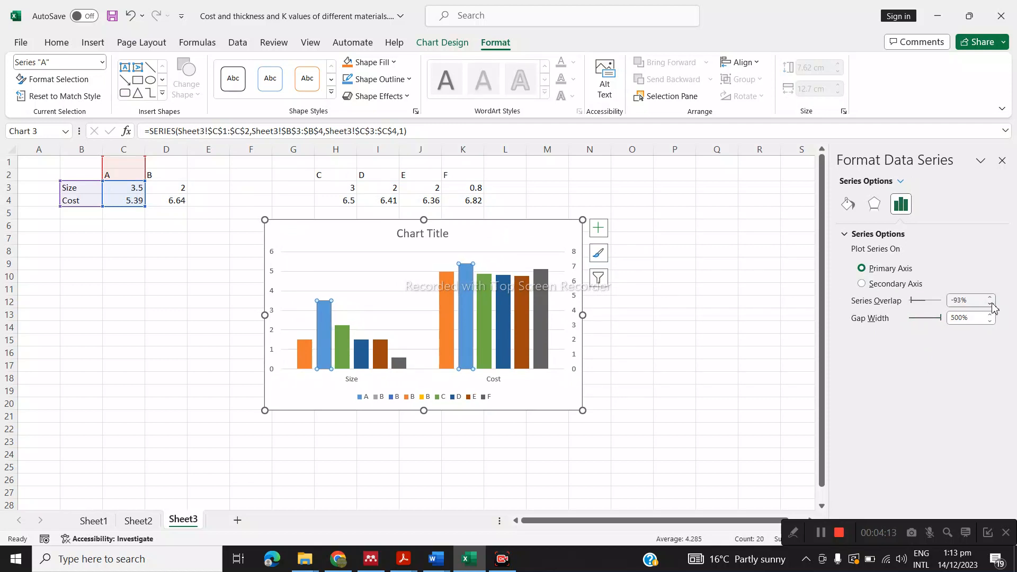
left_click_drag(474, 236, 411, 236)
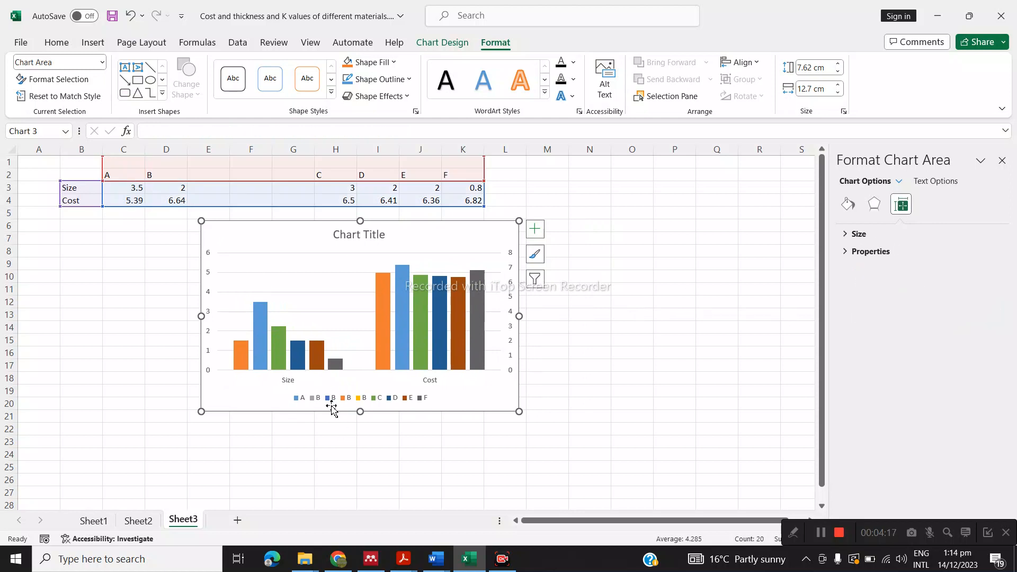
left_click_drag(285, 236, 278, 252)
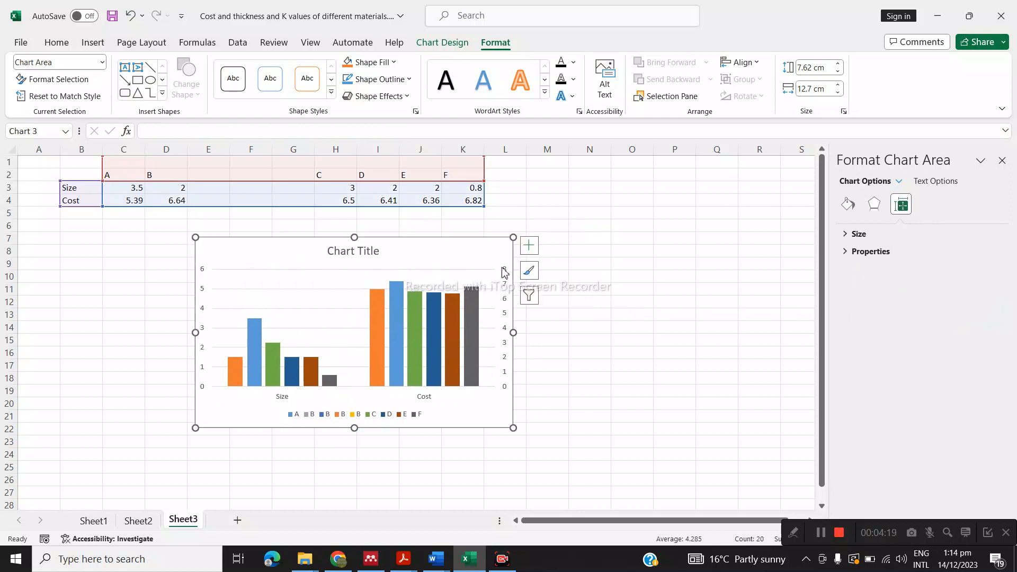
Add axis titles for the primary vertical and secondary vertical axes only
left_click(528, 245)
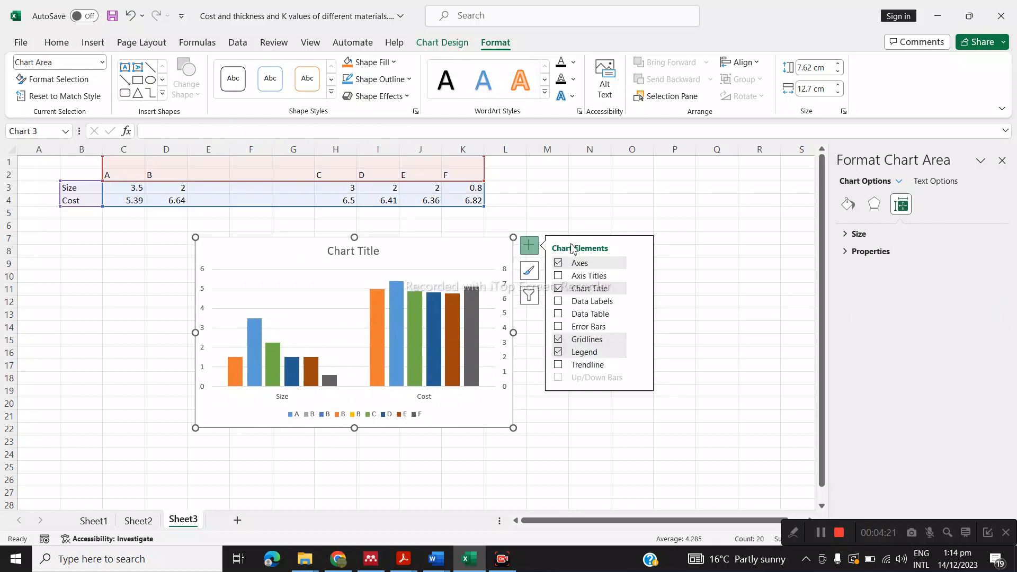
left_click(641, 276)
left_click(664, 280)
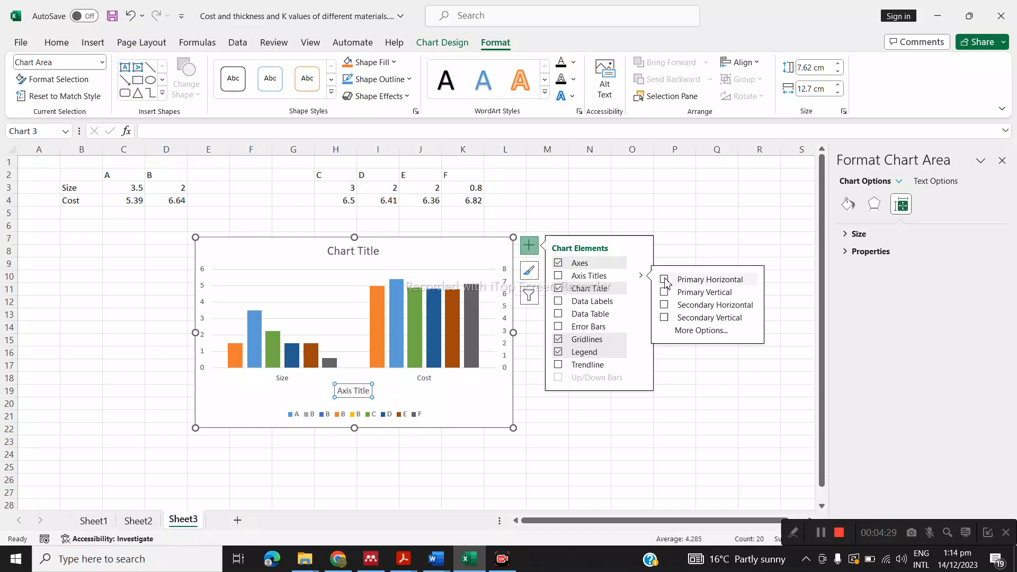
left_click(665, 281)
left_click(665, 293)
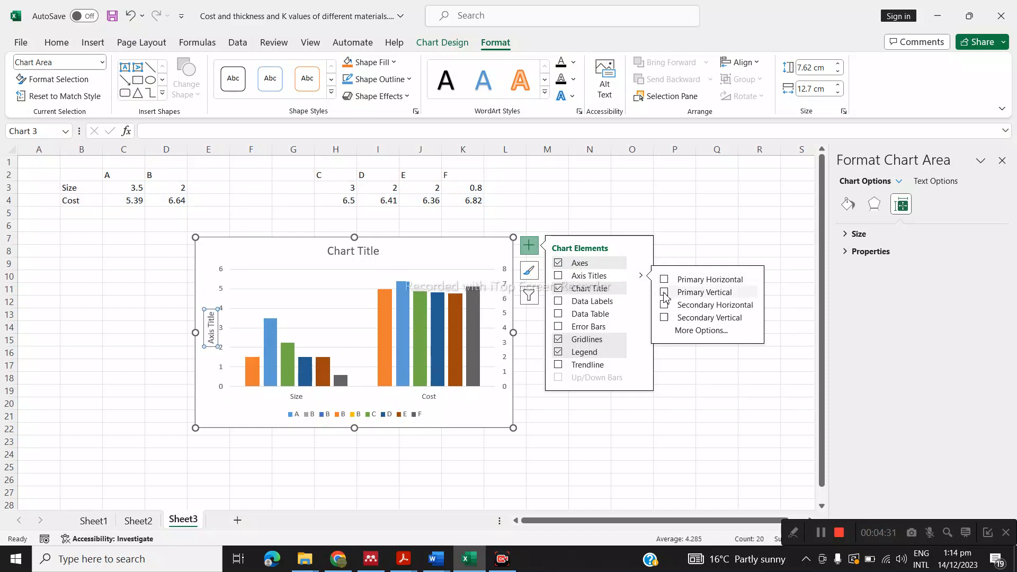
left_click(664, 305)
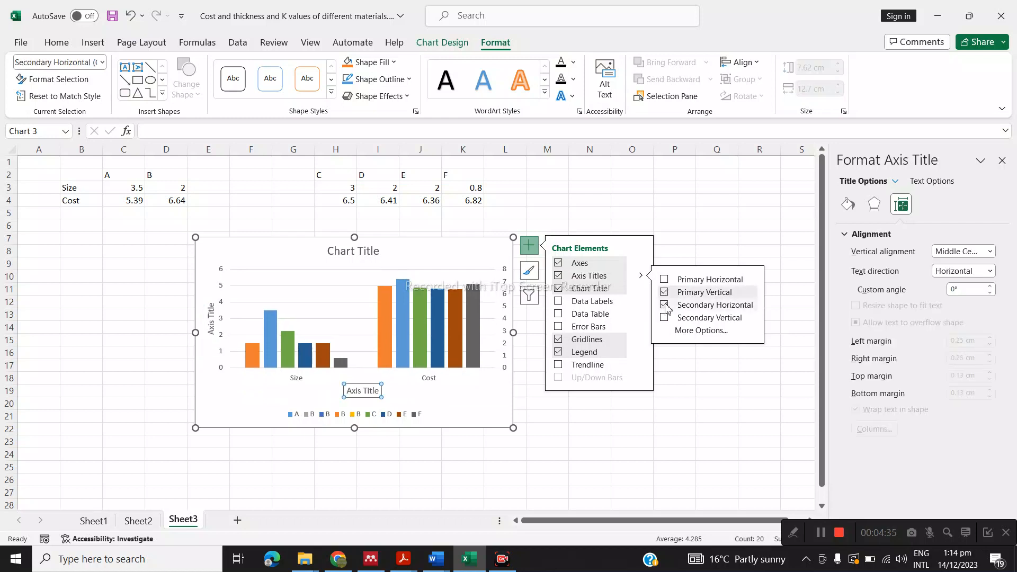
left_click(664, 306)
left_click(665, 319)
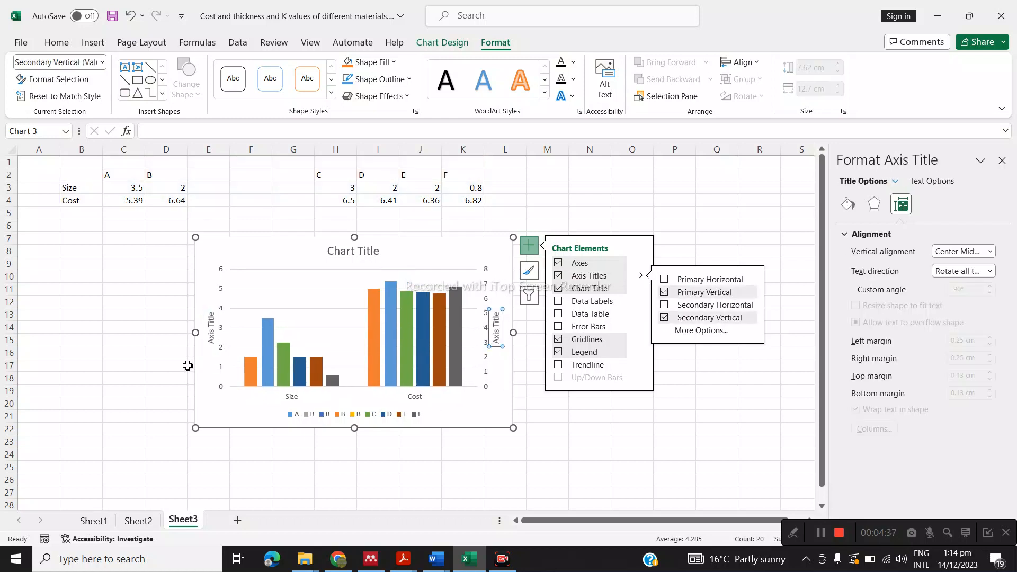
Format all chart text in black Times New Roman and shift the chart slightly left and down
left_click(216, 262)
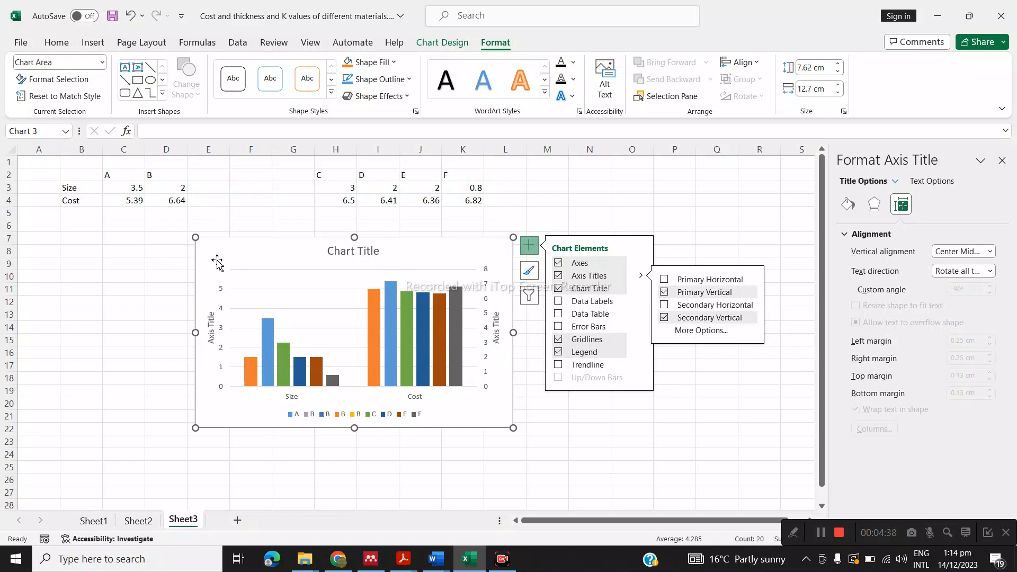
left_click(59, 45)
left_click(126, 65)
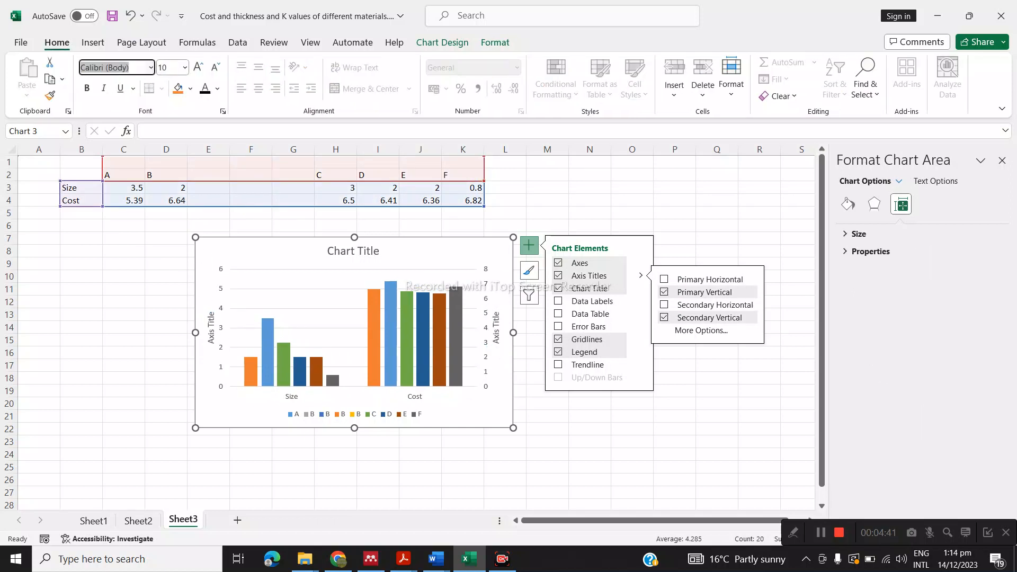
type("Times New Roman")
key("Return")
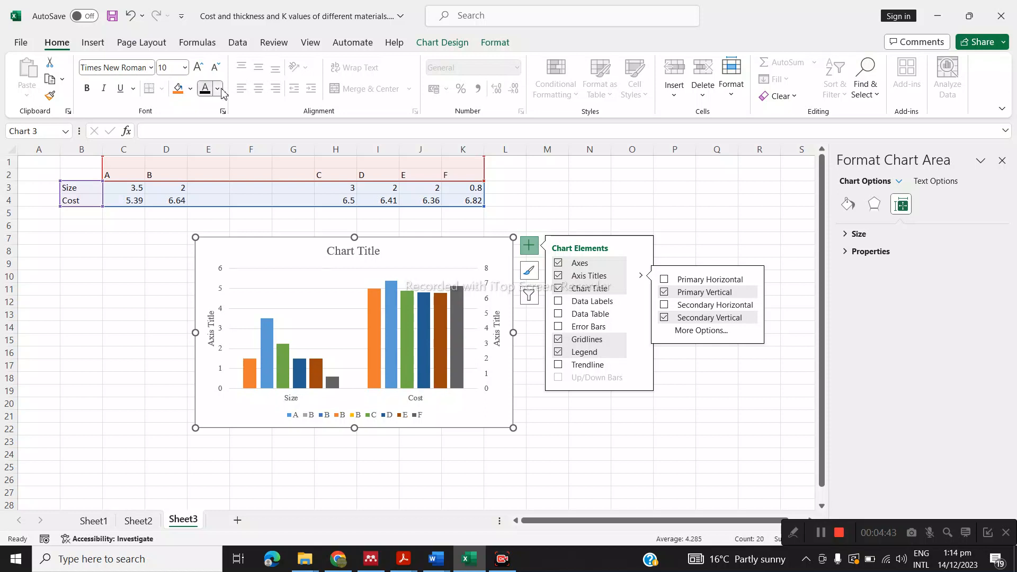
left_click(217, 88)
left_click(210, 109)
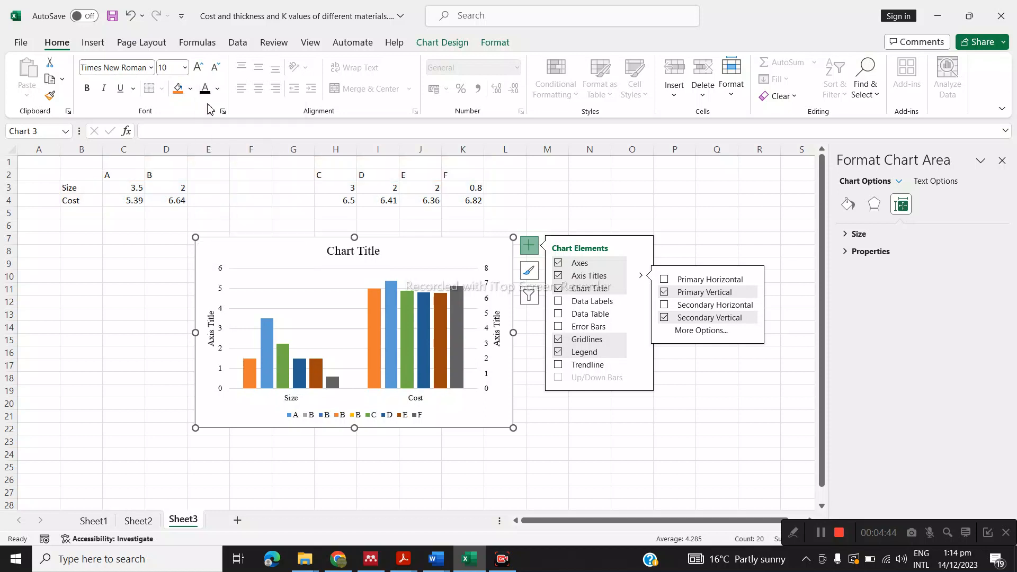
left_click(341, 251)
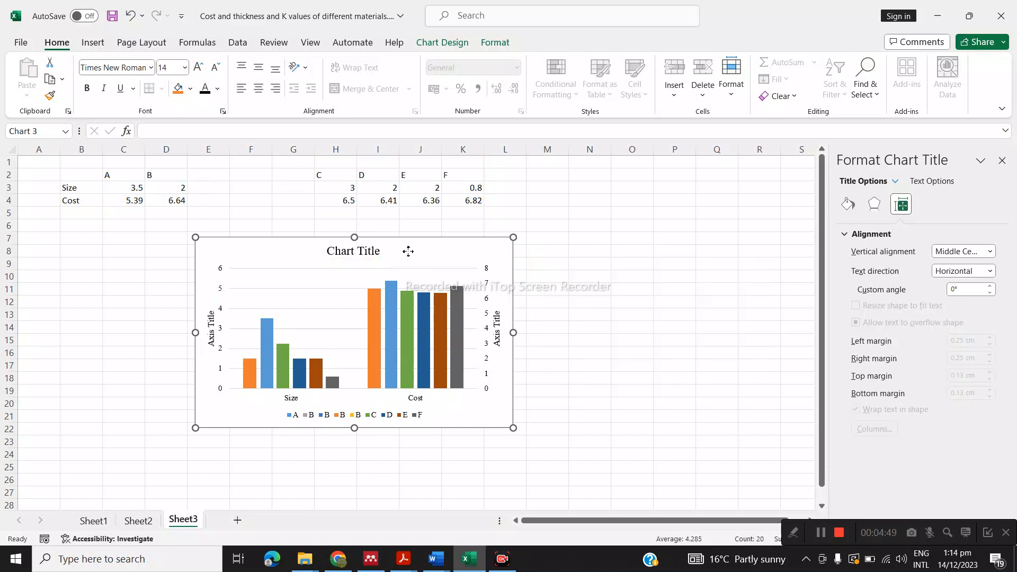
left_click_drag(406, 252, 380, 261)
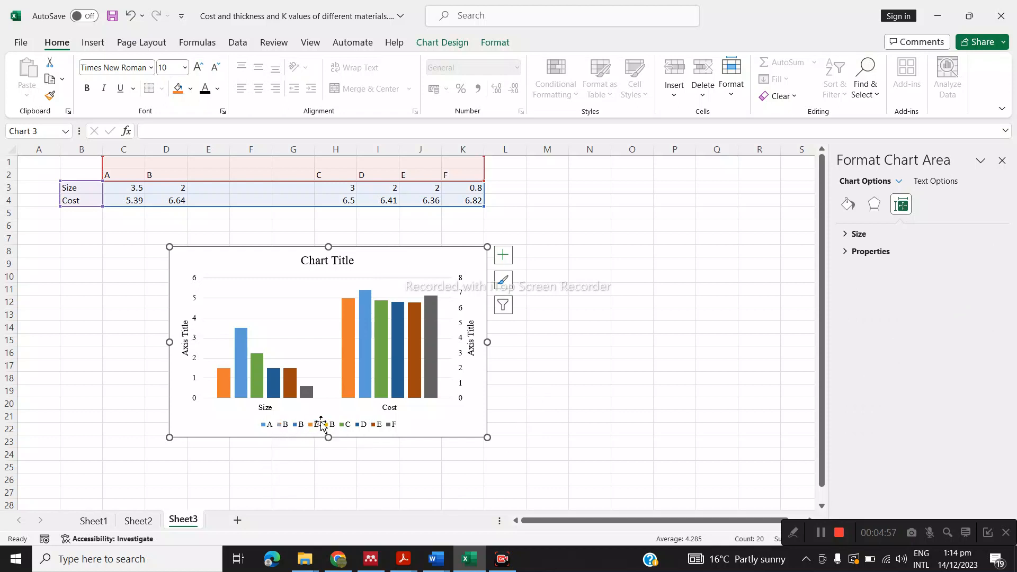
Enlarge the legend towards its upper left, and delete its dark blue, orange and yellow "B" entries, keeping the grey one
left_click(300, 427)
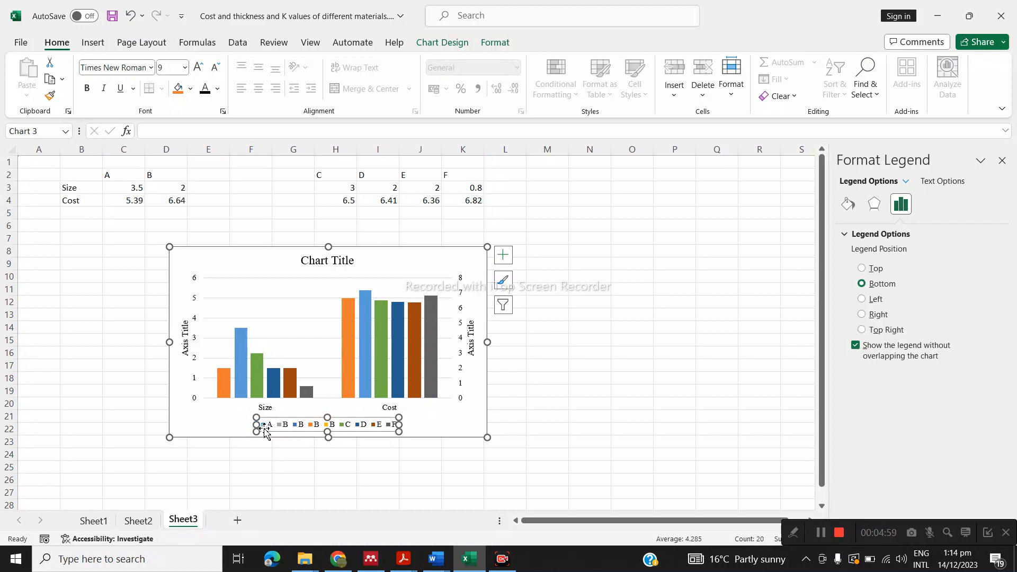
left_click_drag(256, 418, 229, 408)
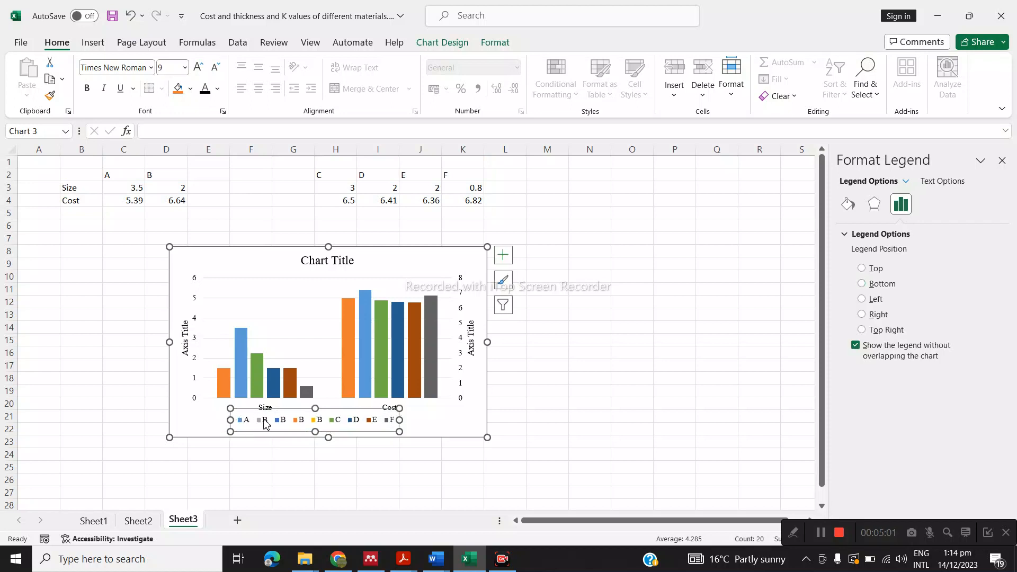
left_click(281, 421)
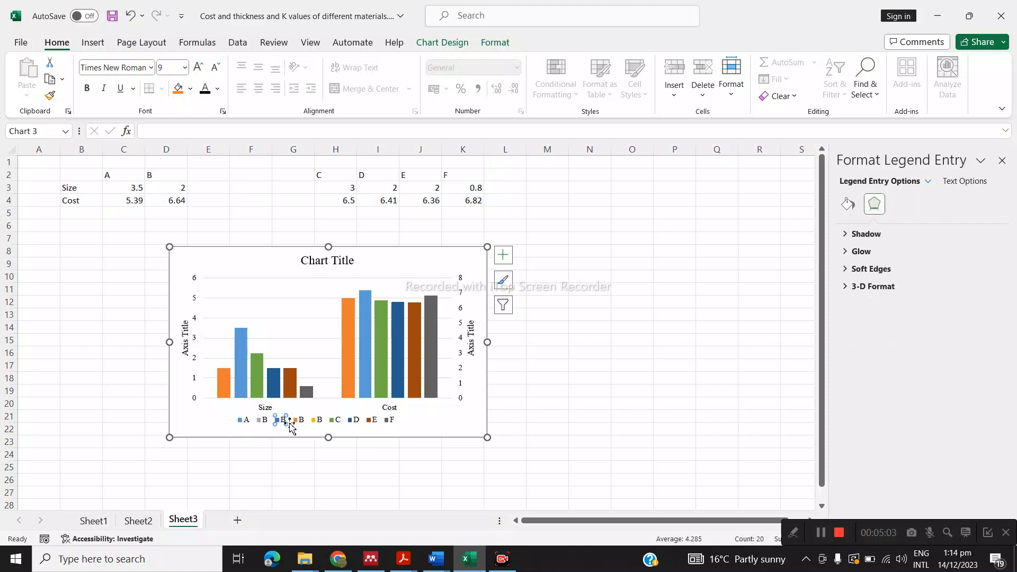
key("Delete")
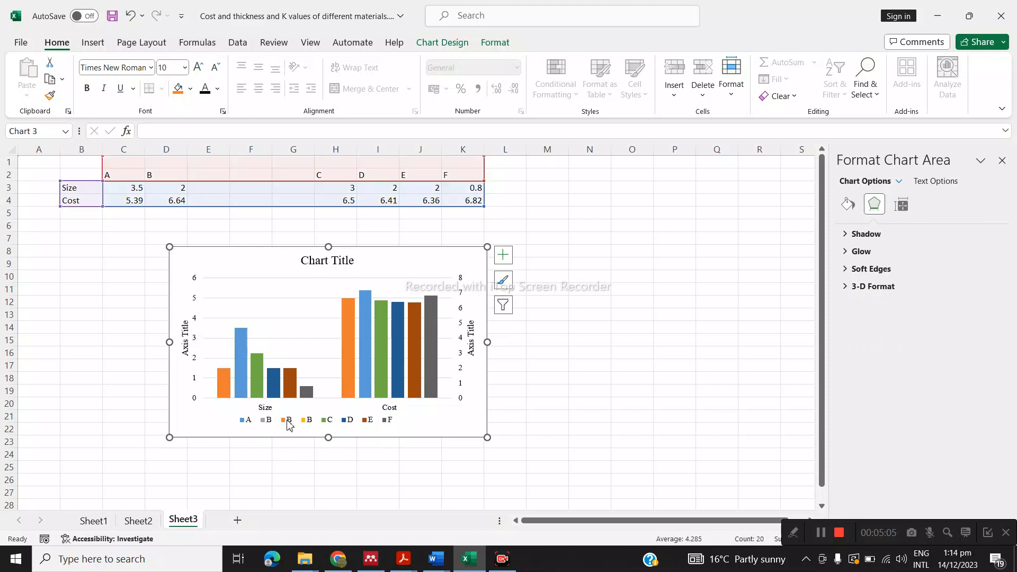
left_click(289, 424)
left_click(288, 422)
key("Delete")
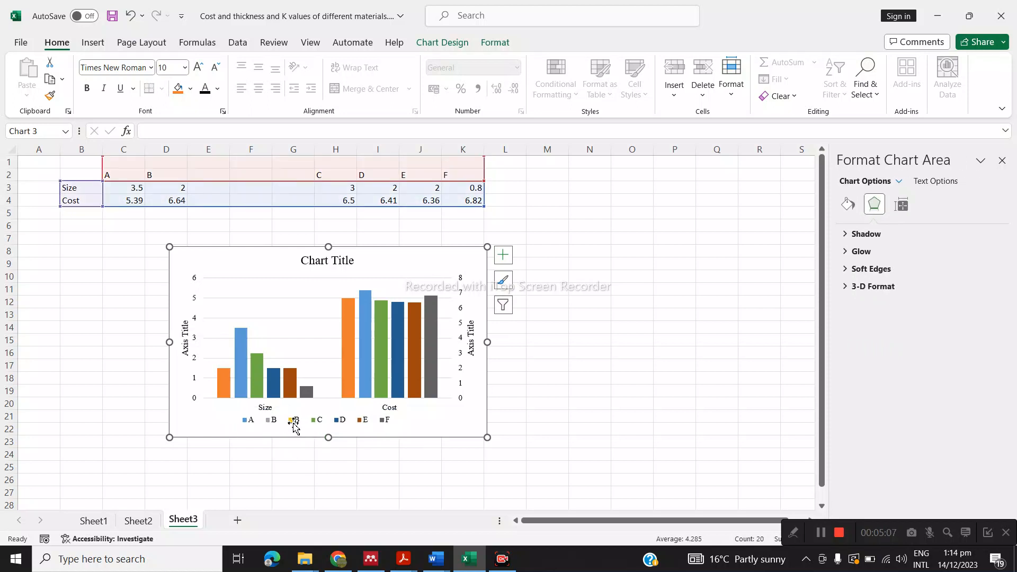
left_click(295, 423)
left_click(295, 423)
key("Delete")
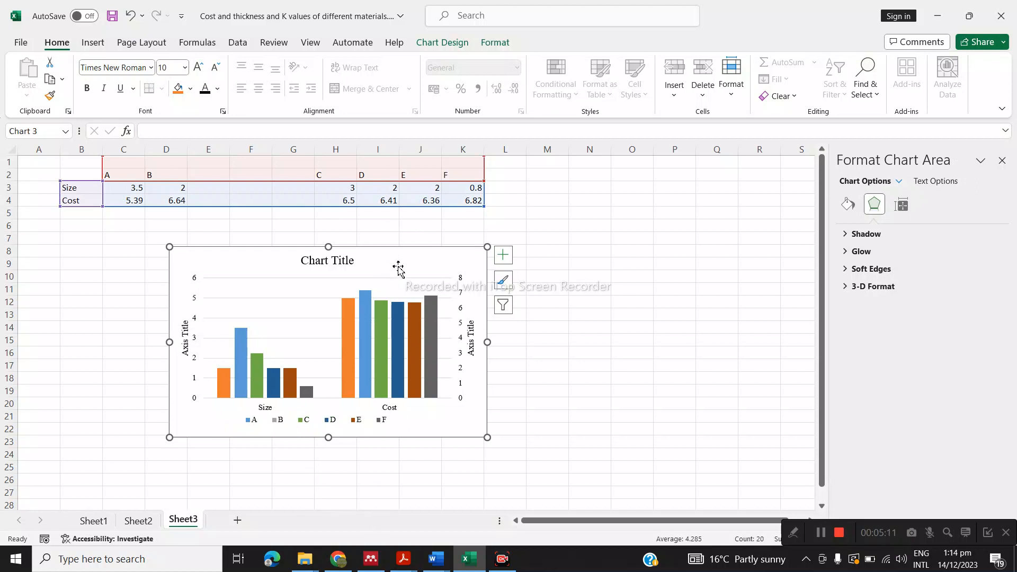
Reposition the whole chart slightly right and up beneath the data table, between about columns F and M
left_click_drag(397, 267, 410, 252)
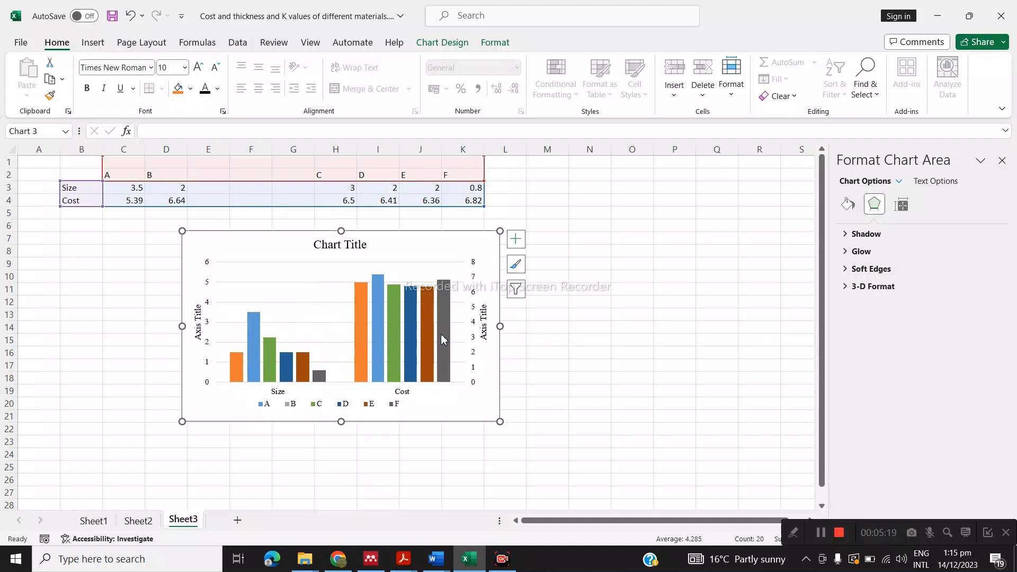
left_click_drag(438, 245, 411, 255)
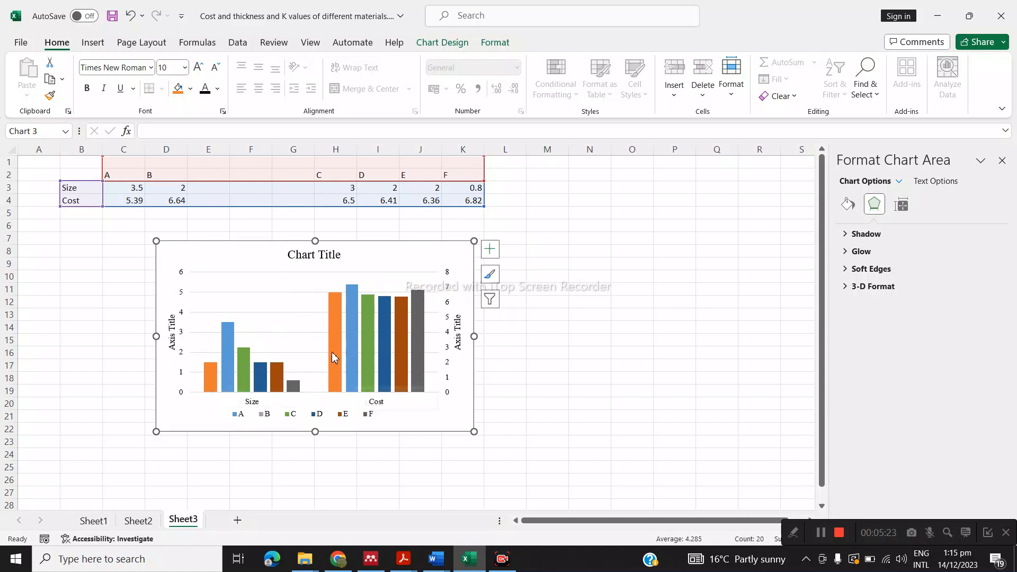
left_click(211, 375)
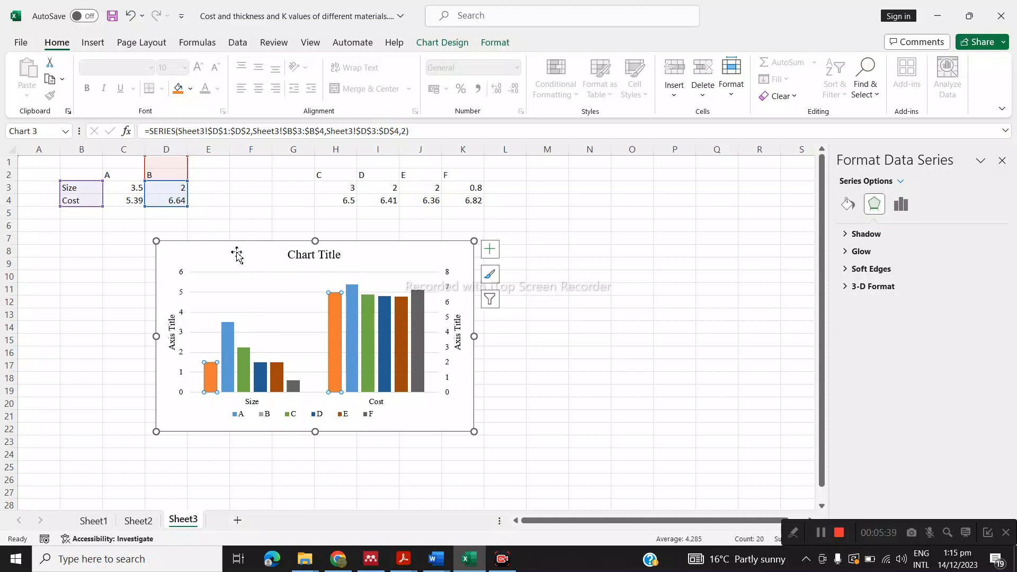
left_click_drag(216, 257, 264, 254)
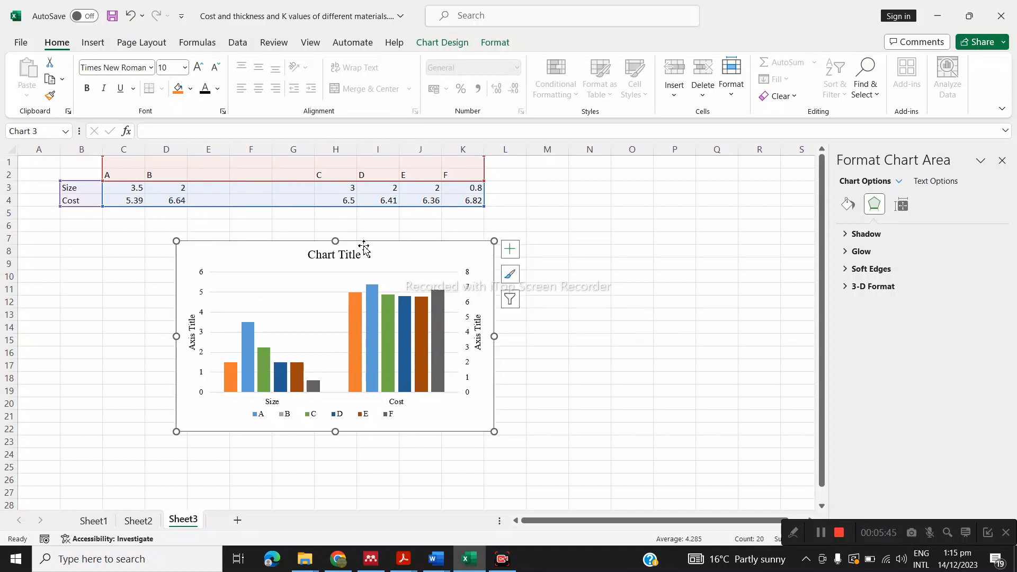
left_click_drag(170, 242, 177, 250)
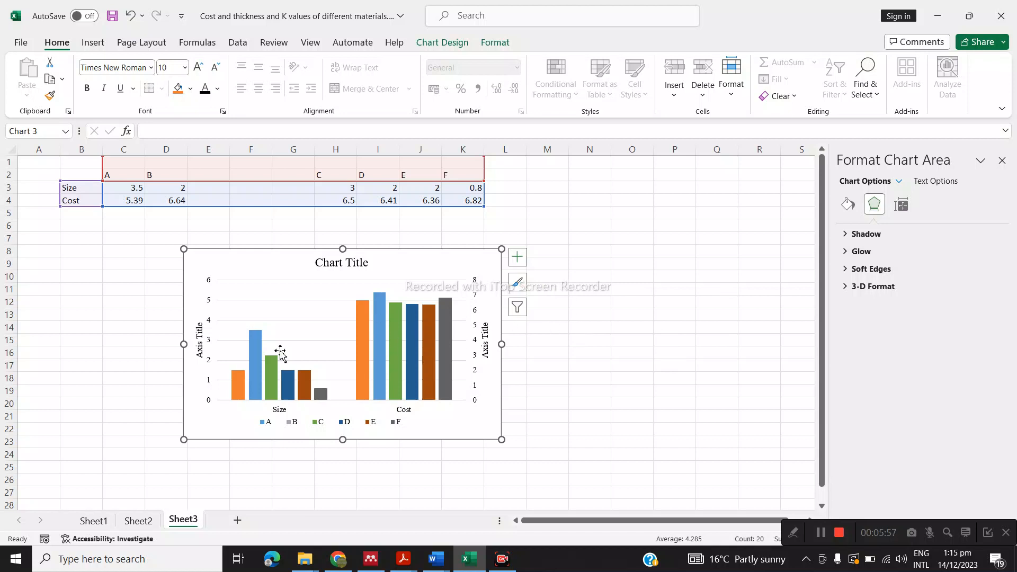
left_click_drag(248, 262, 263, 253)
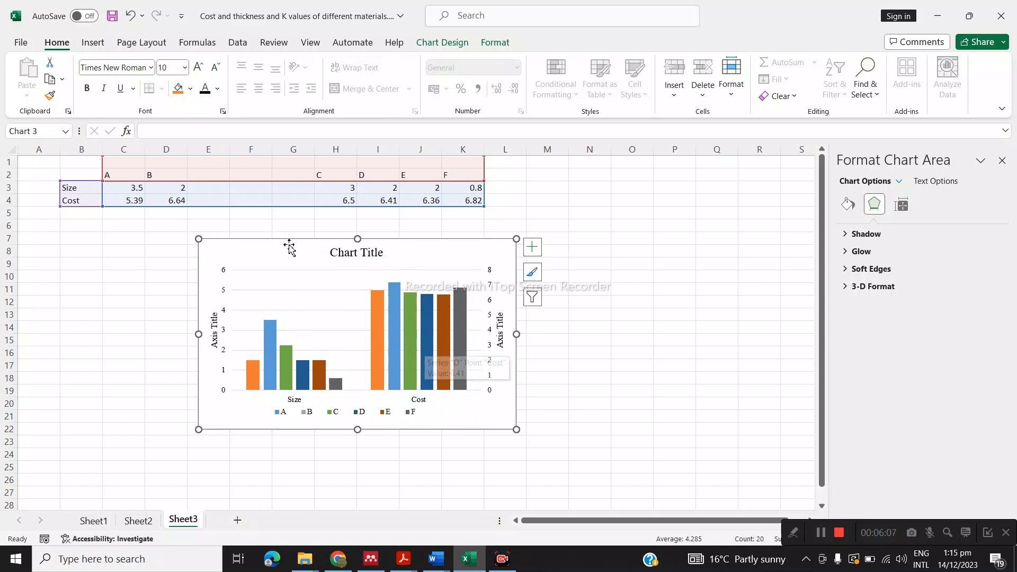
left_click_drag(274, 253, 284, 236)
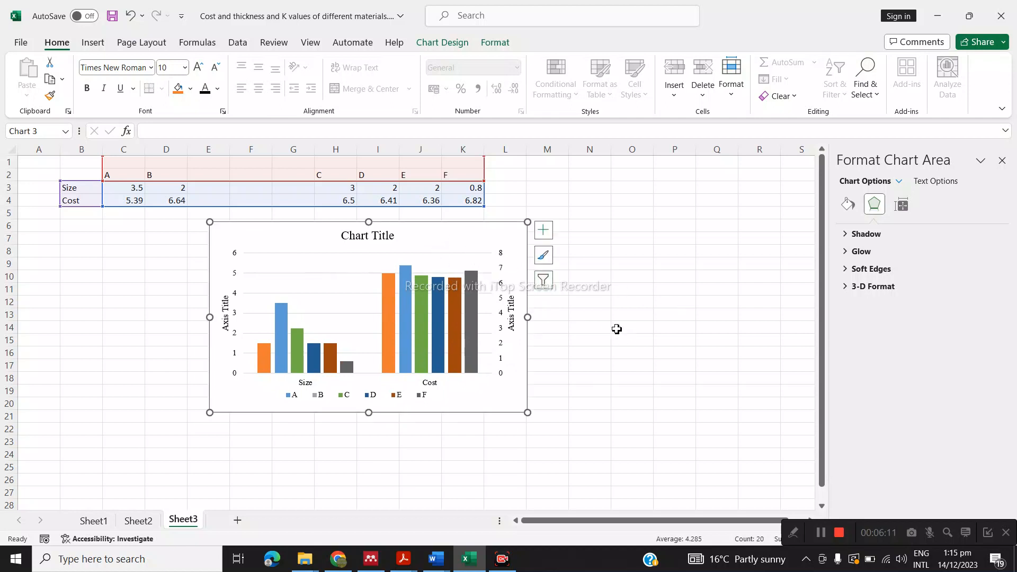
left_click_drag(458, 240, 468, 252)
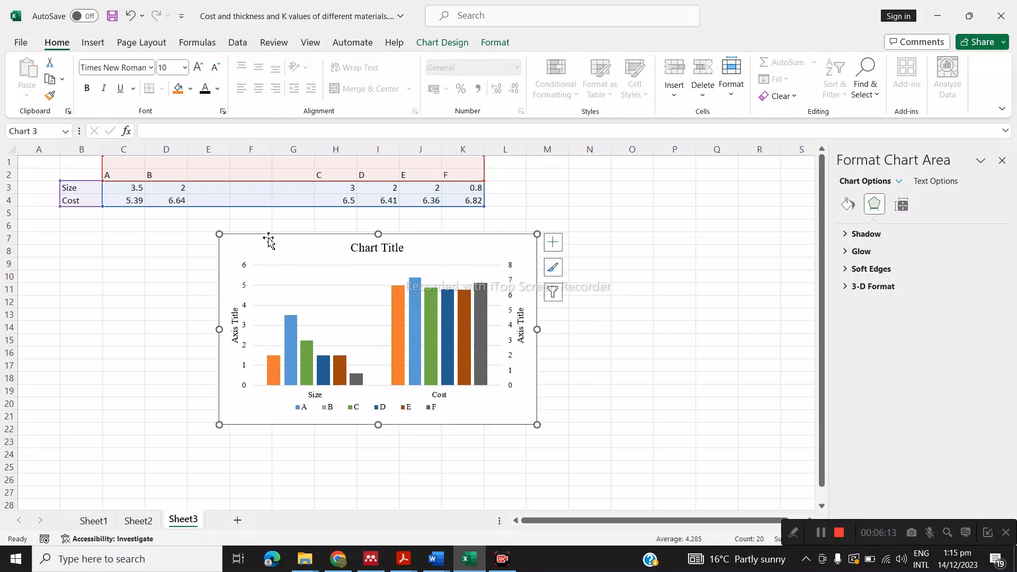